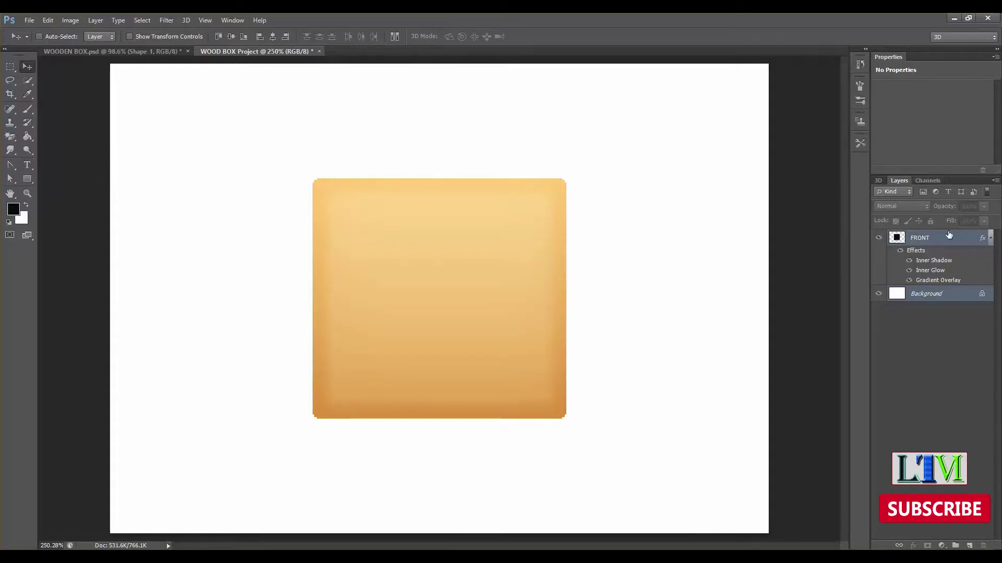
- Select the FRONT layer, add a new layer above it, and name it front-FACE
{"action": "left_click", "coordinate": [944, 239]}
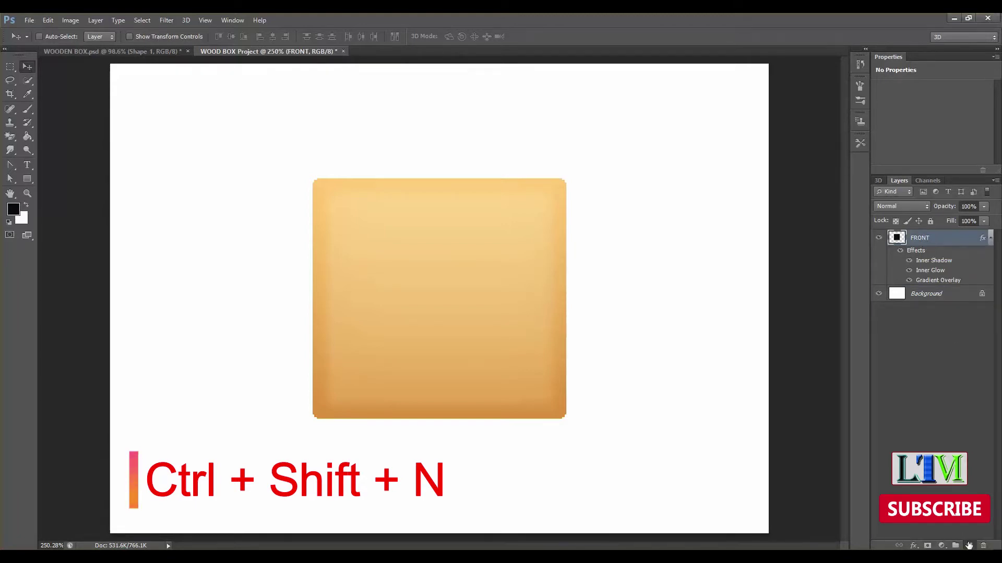
{"action": "left_click", "coordinate": [969, 545]}
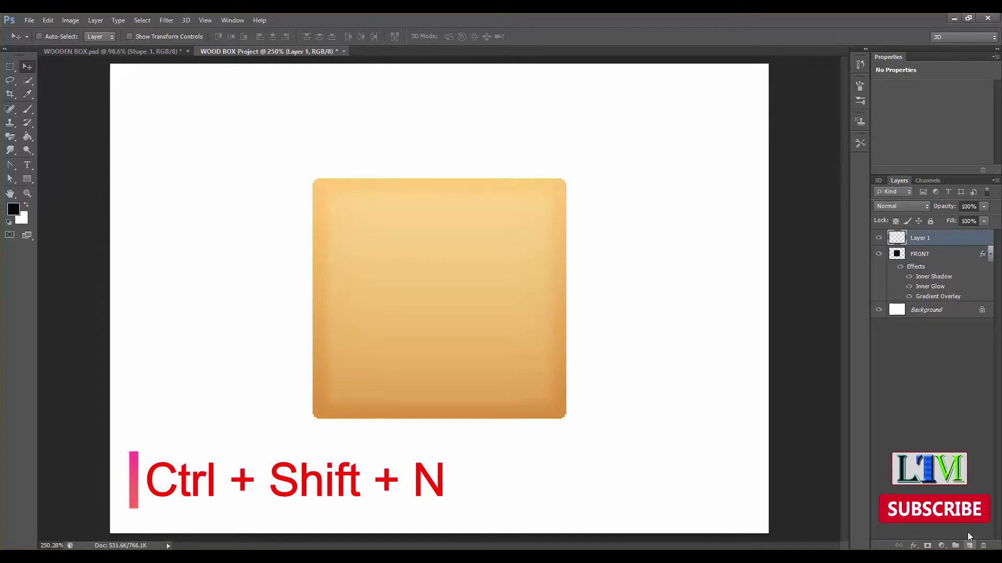
{"action": "double_click", "coordinate": [920, 238]}
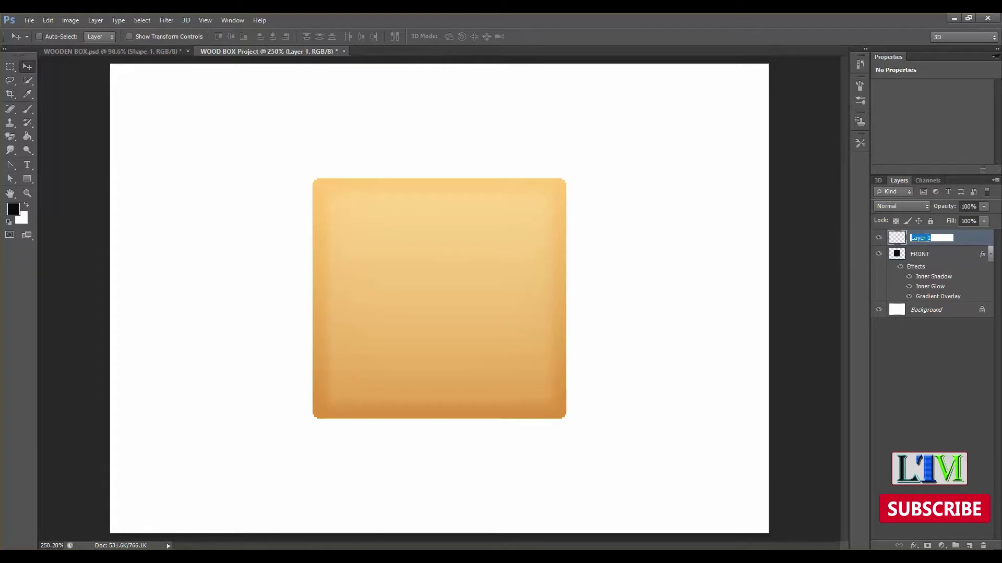
{"action": "type", "text": "fr"}
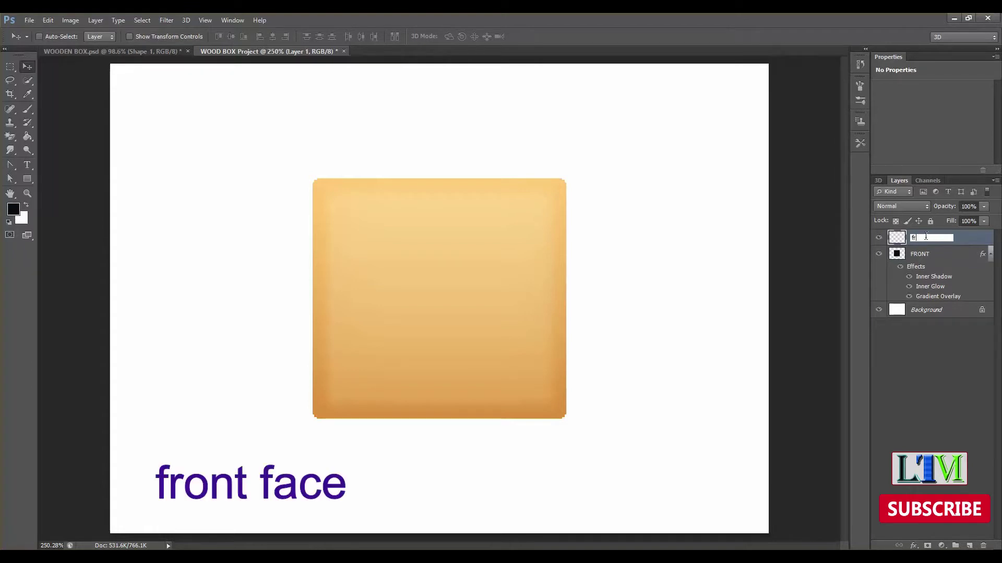
{"action": "type", "text": "ont"}
{"action": "type", "text": "-FACE"}
{"action": "key", "text": "Return"}
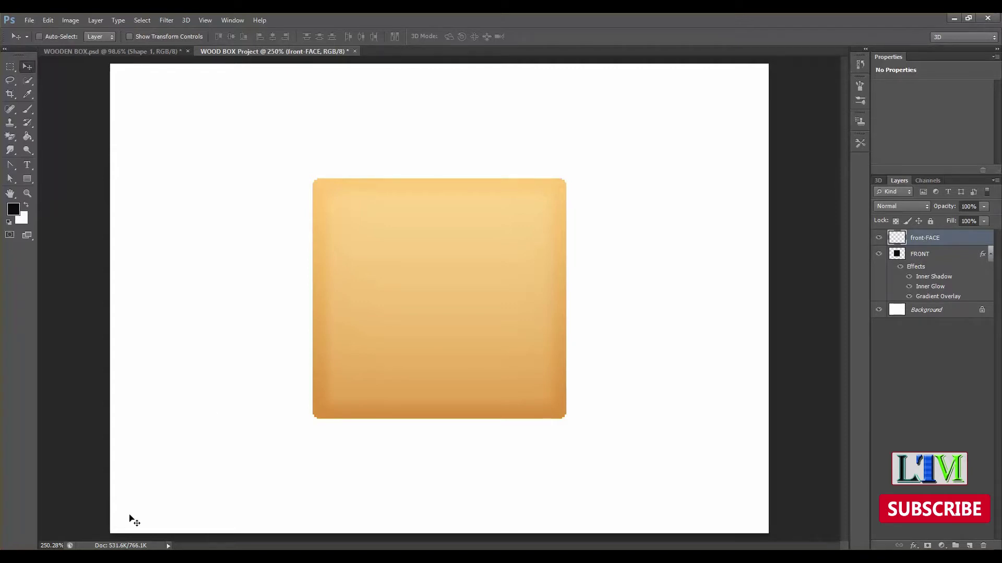
- Select an inset rectangle inside the tan square and fill it with black
{"action": "left_click", "coordinate": [10, 67]}
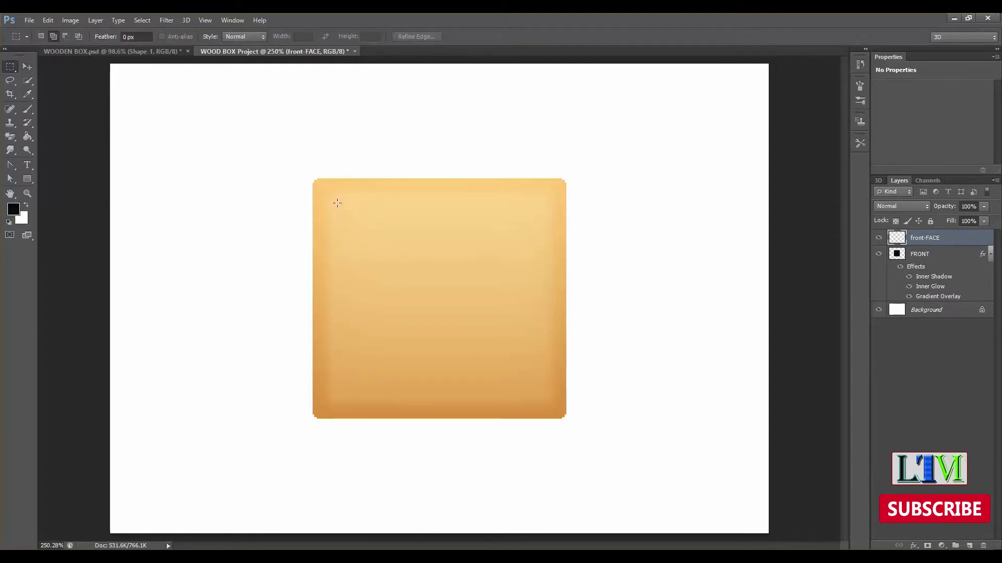
{"action": "mouse_move", "coordinate": [337, 203]}
{"action": "left_mouse_down"}
{"action": "mouse_move", "coordinate": [555, 397]}
{"action": "mouse_move", "coordinate": [540, 395]}
{"action": "left_mouse_up"}
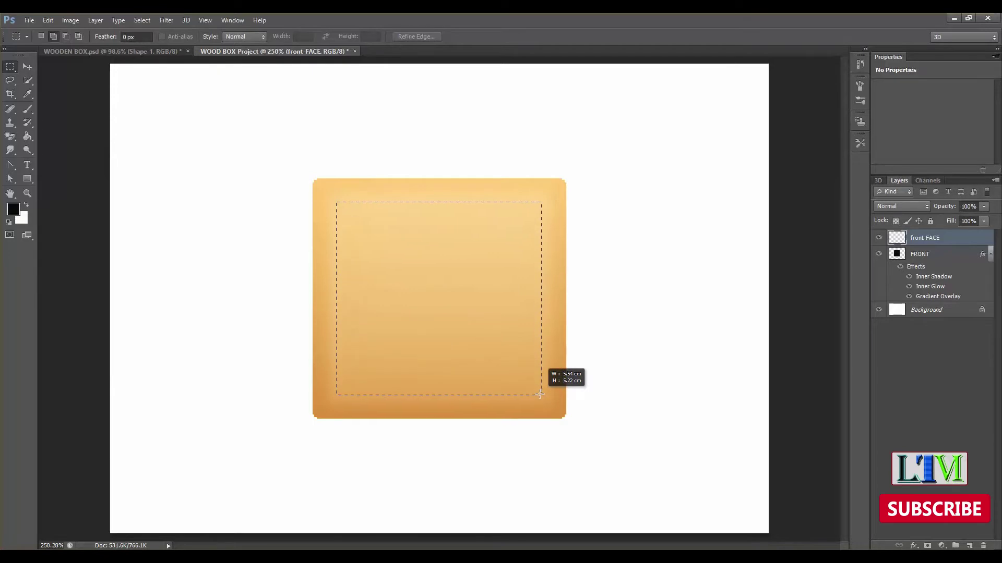
{"action": "left_click_drag", "start_coordinate": [539, 395], "coordinate": [542, 395]}
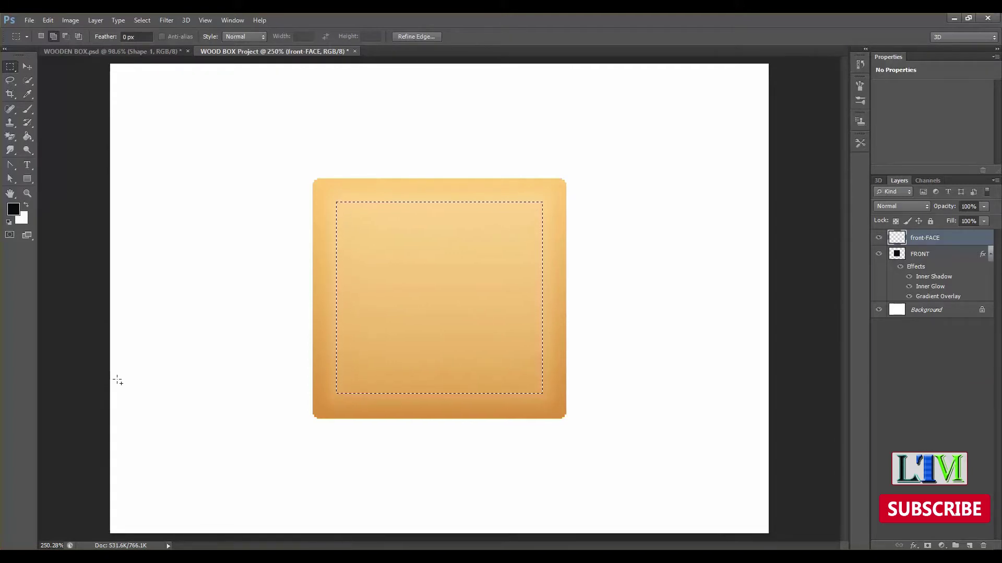
{"action": "key", "text": "alt+BackSpace"}
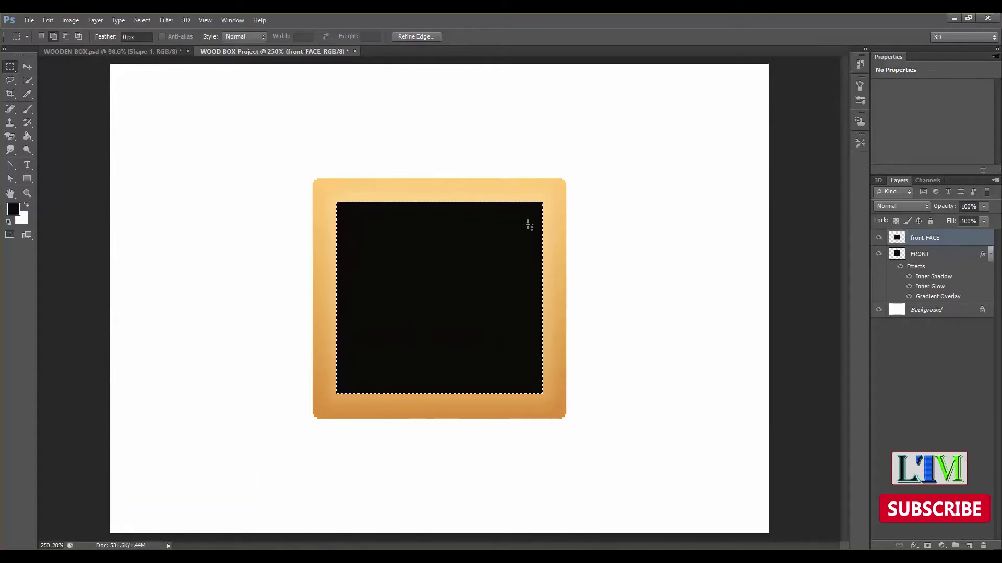
- Add a Drop Shadow effect to front-FACE with Normal blend mode
{"action": "double_click", "coordinate": [962, 238]}
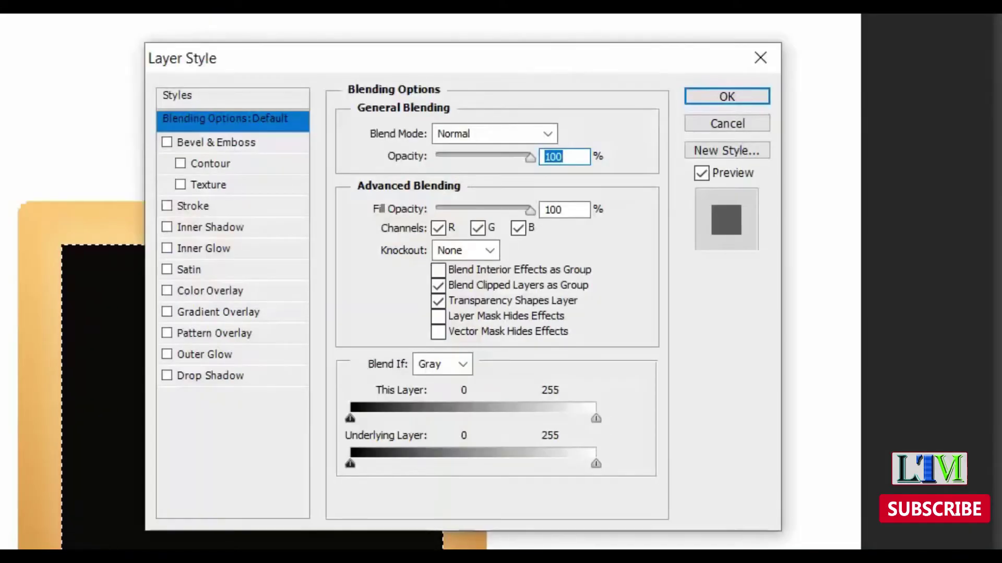
{"action": "left_click", "coordinate": [205, 375]}
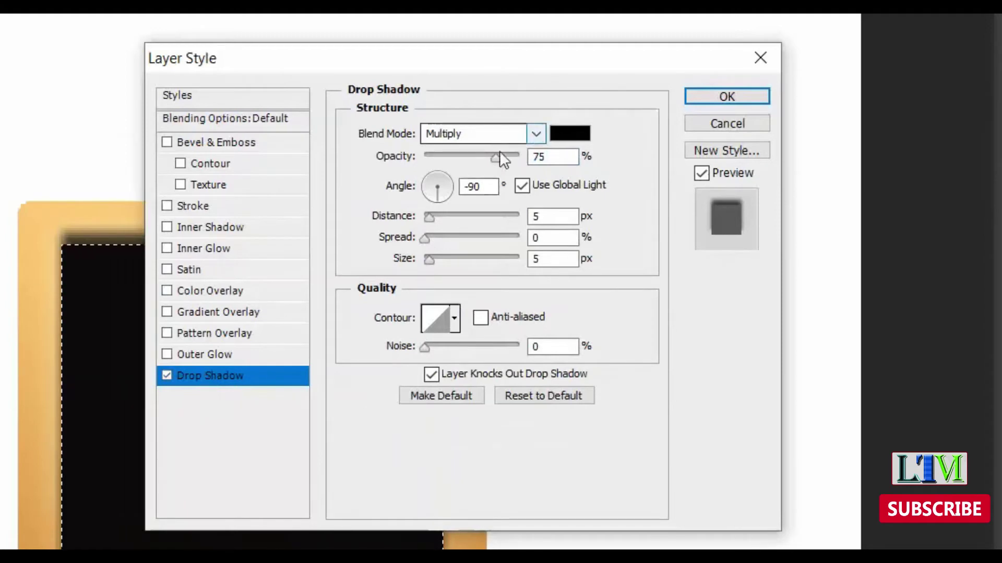
{"action": "left_click", "coordinate": [527, 135]}
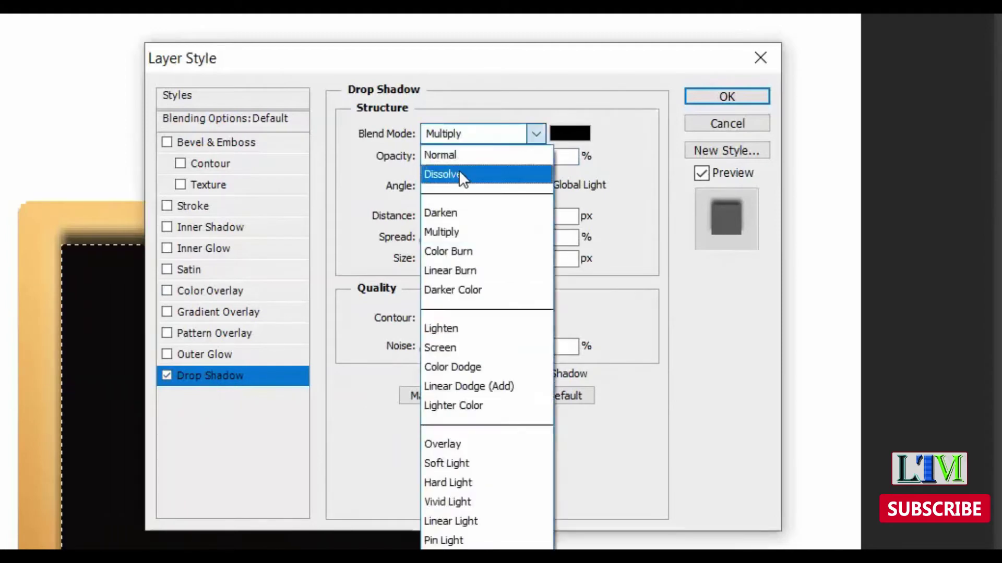
{"action": "left_click", "coordinate": [456, 155]}
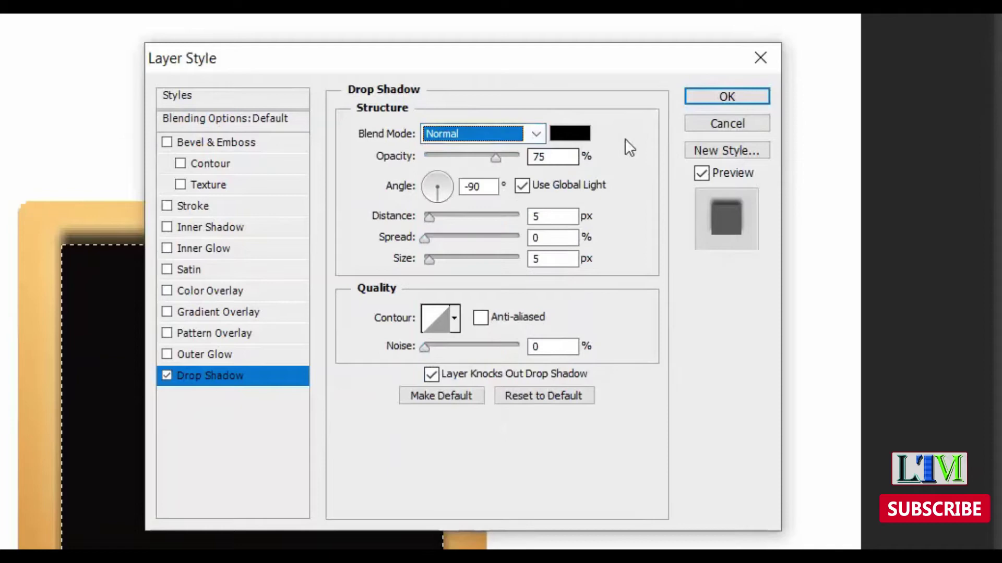
- Set the drop shadow colour to FFEDC9 and its opacity to 100%
{"action": "left_click", "coordinate": [584, 135]}
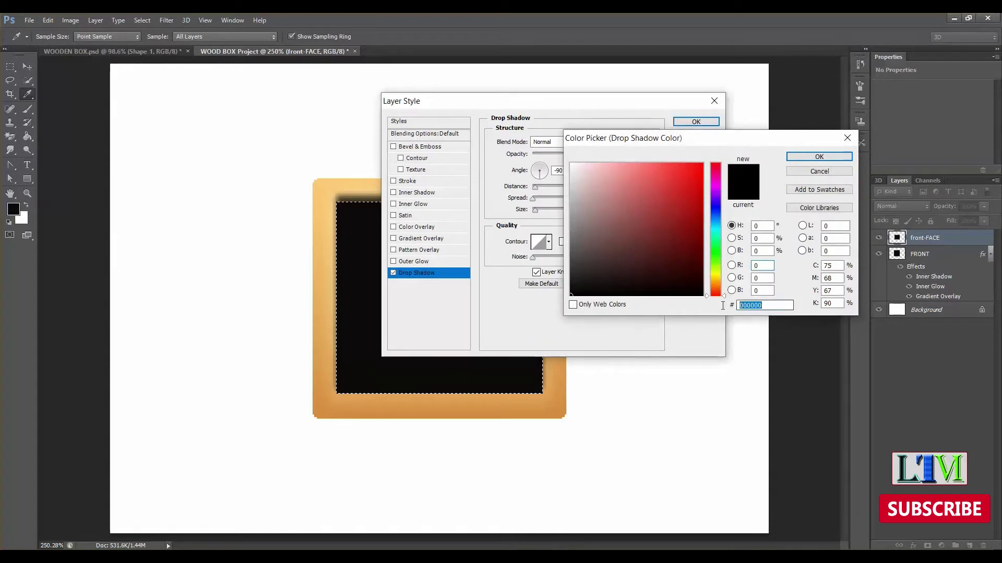
{"action": "left_click_drag", "start_coordinate": [717, 142], "coordinate": [618, 146]}
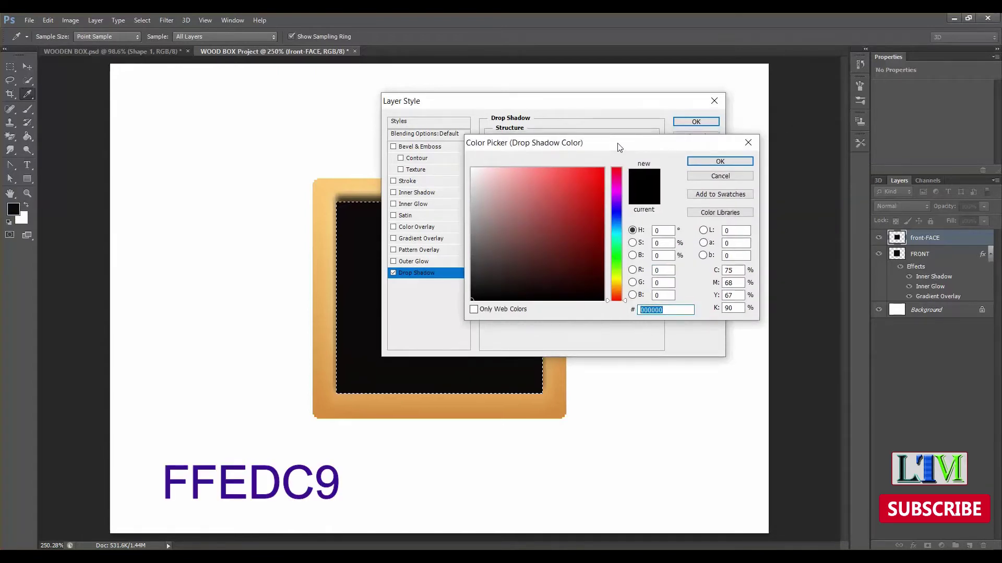
{"action": "type", "text": "FFEDC+9"}
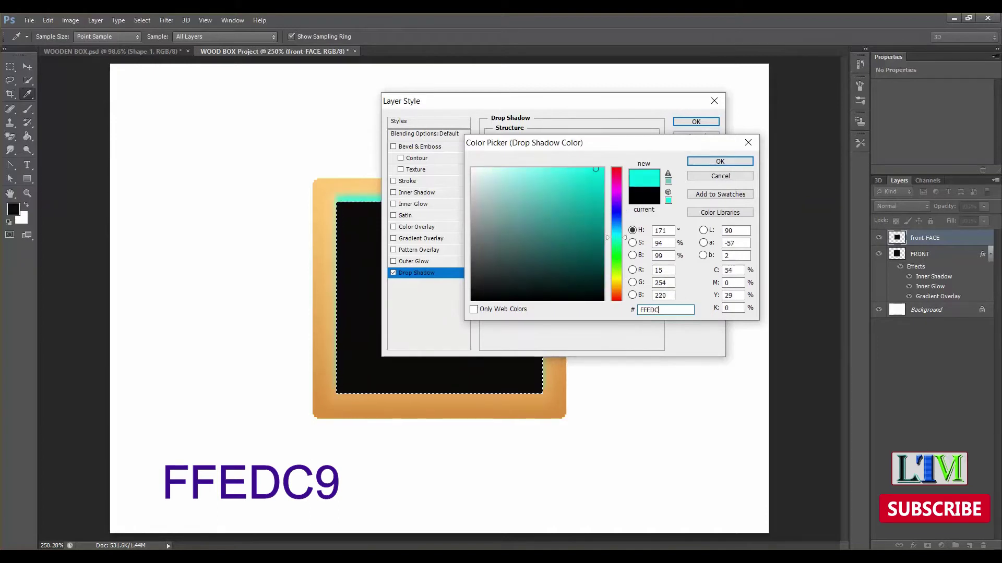
{"action": "key", "text": "BackSpace"}
{"action": "key", "text": "BackSpace"}
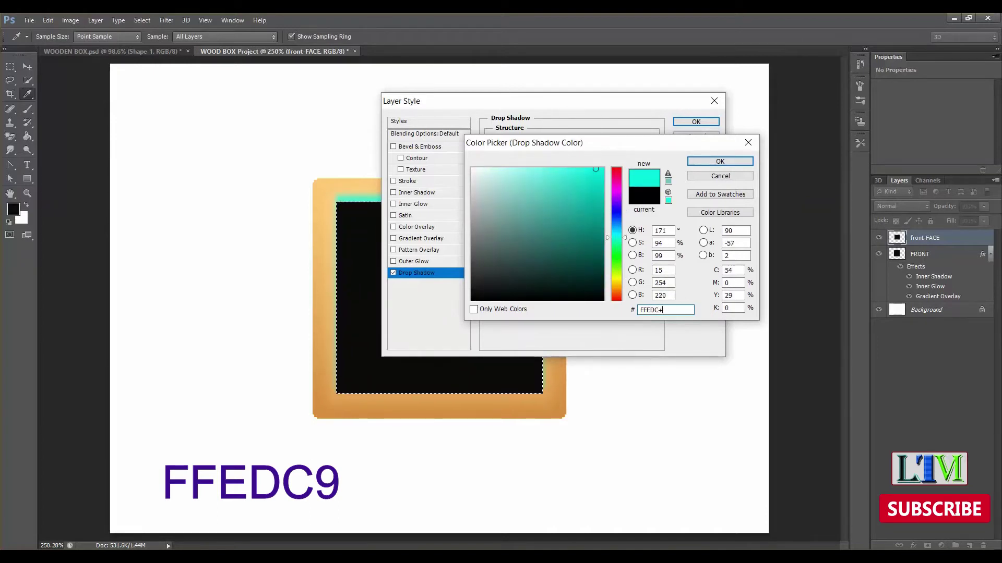
{"action": "type", "text": "9"}
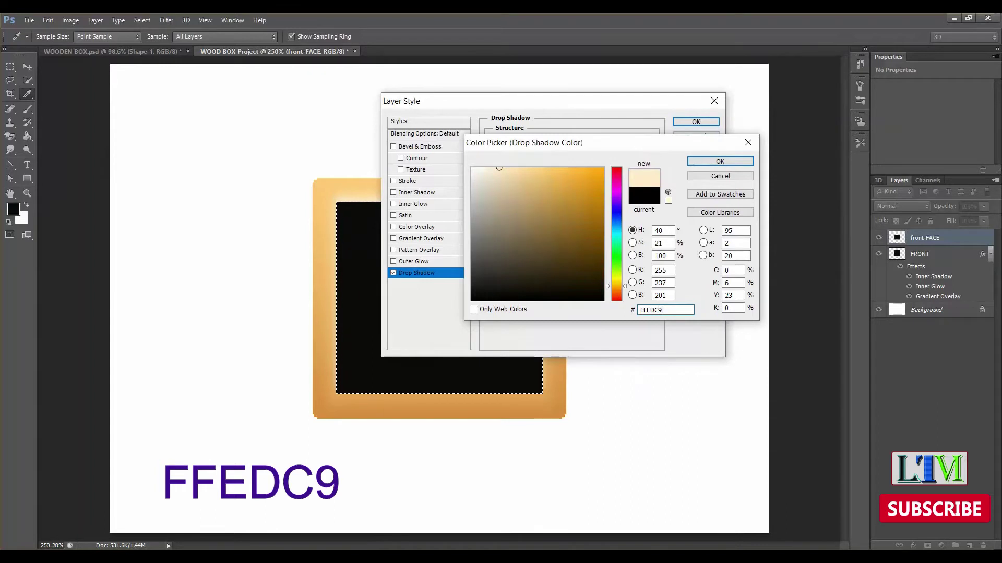
{"action": "left_click", "coordinate": [720, 162]}
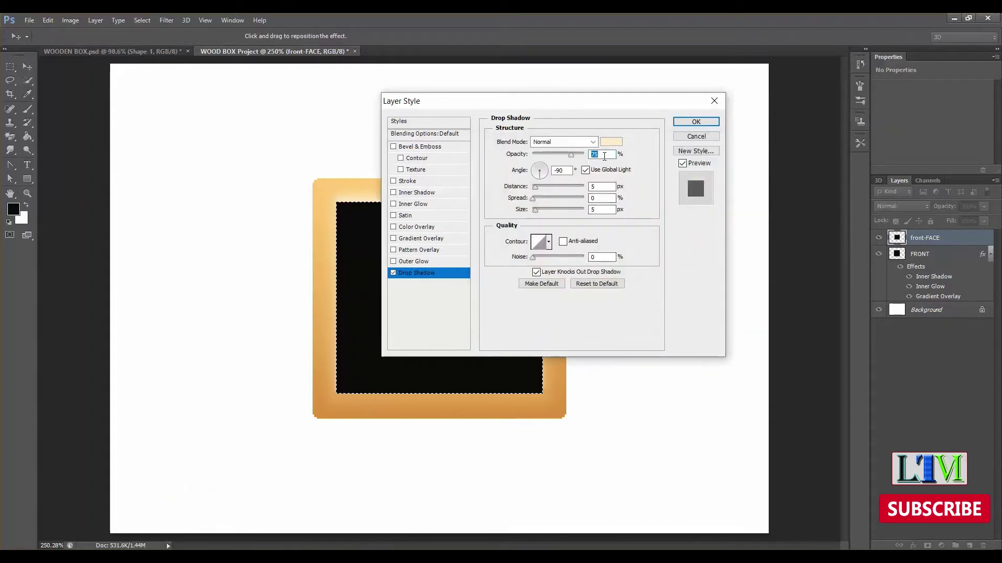
{"action": "type", "text": "100"}
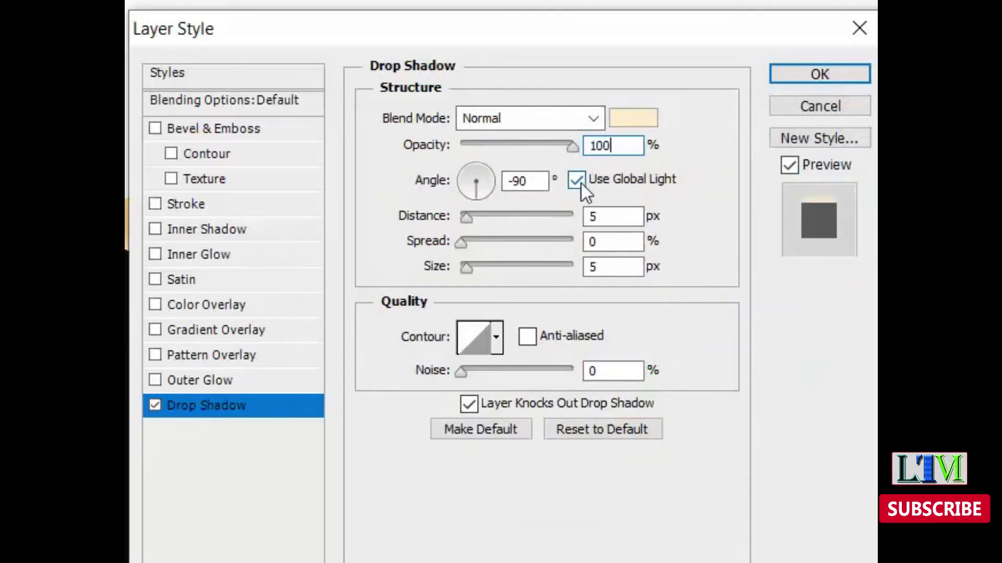
- Turn off Use Global Light and set the drop shadow angle to 90° and distance to 1 px
{"action": "left_click", "coordinate": [580, 181]}
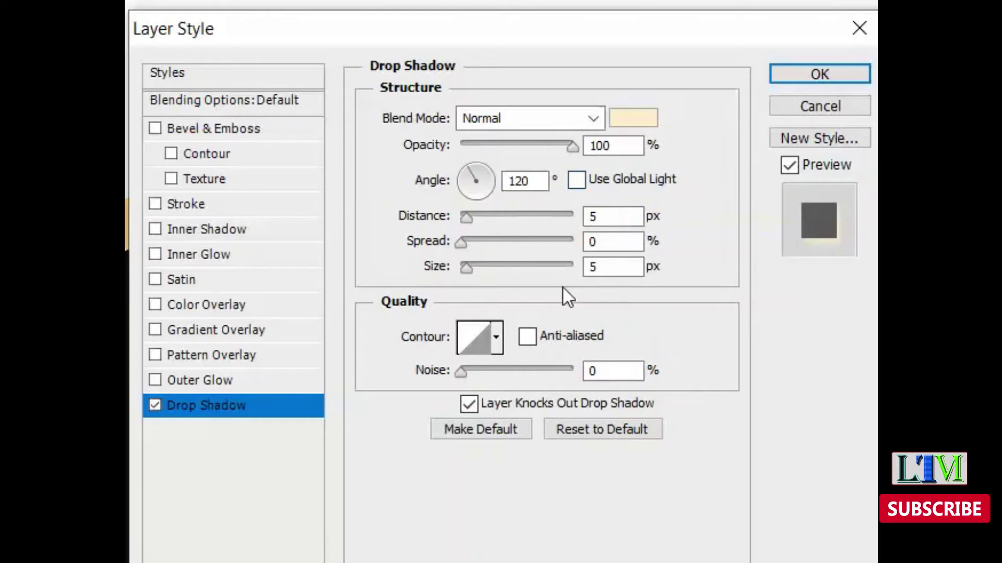
{"action": "left_click", "coordinate": [588, 215]}
{"action": "type", "text": "5"}
{"action": "left_click_drag", "start_coordinate": [532, 180], "coordinate": [491, 185]}
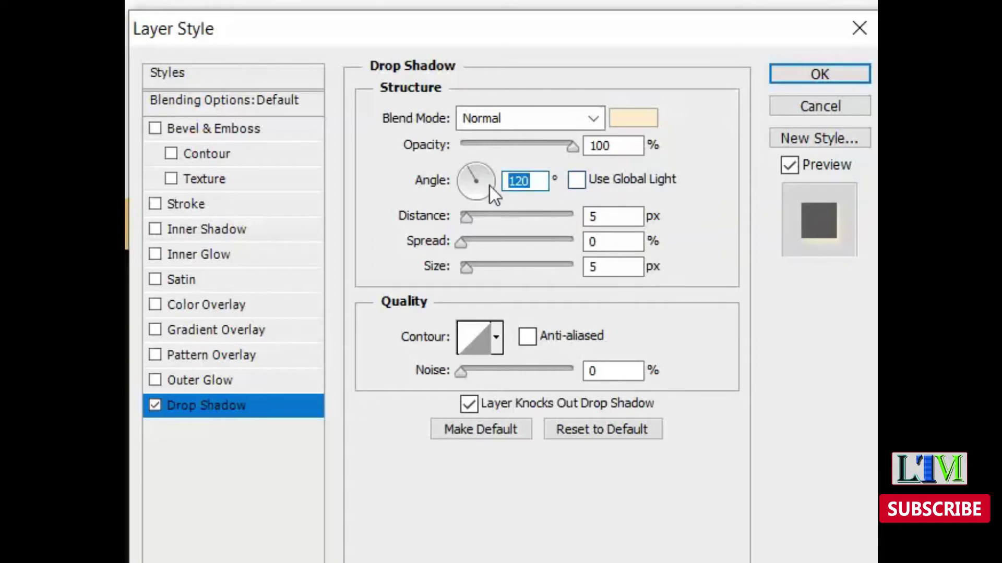
{"action": "type", "text": "90"}
{"action": "left_click", "coordinate": [608, 219]}
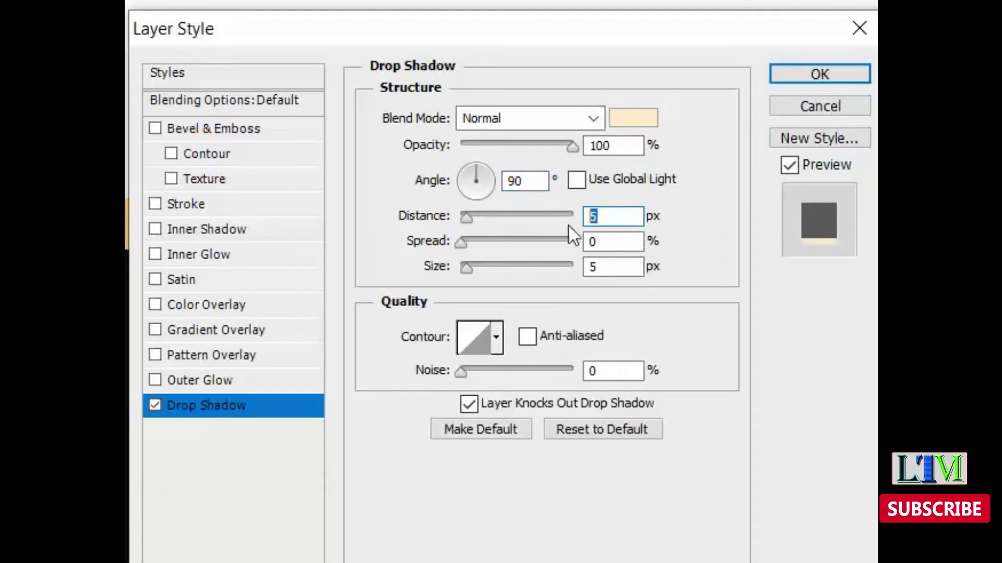
{"action": "type", "text": "1"}
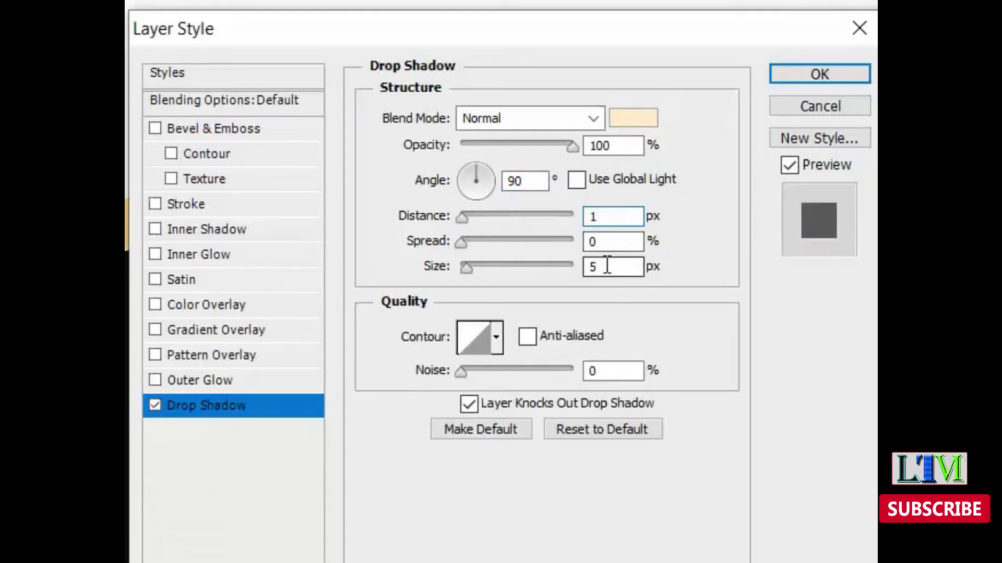
- Give the drop shadow a 3 px size and a curved contour
{"action": "left_click", "coordinate": [608, 266]}
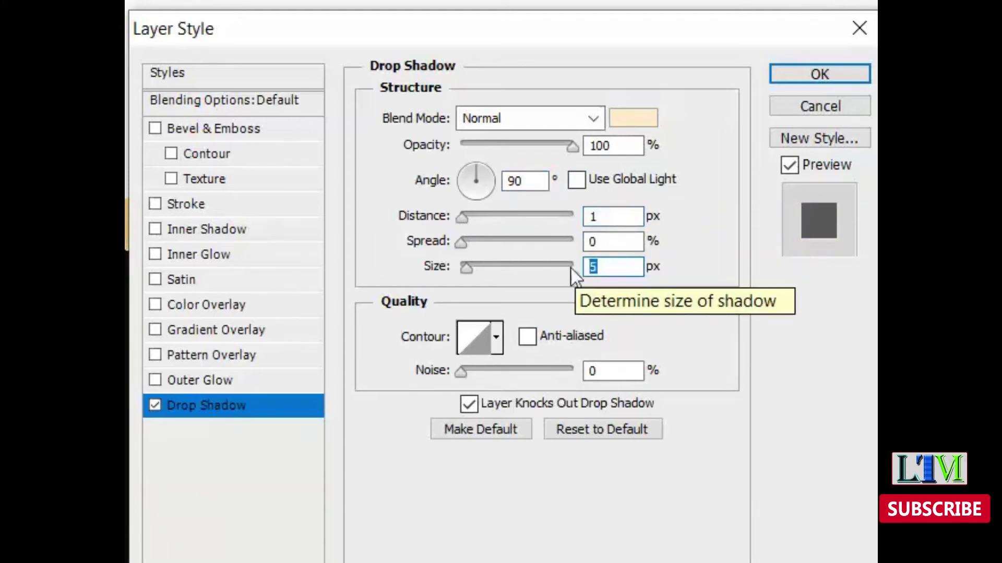
{"action": "type", "text": "3"}
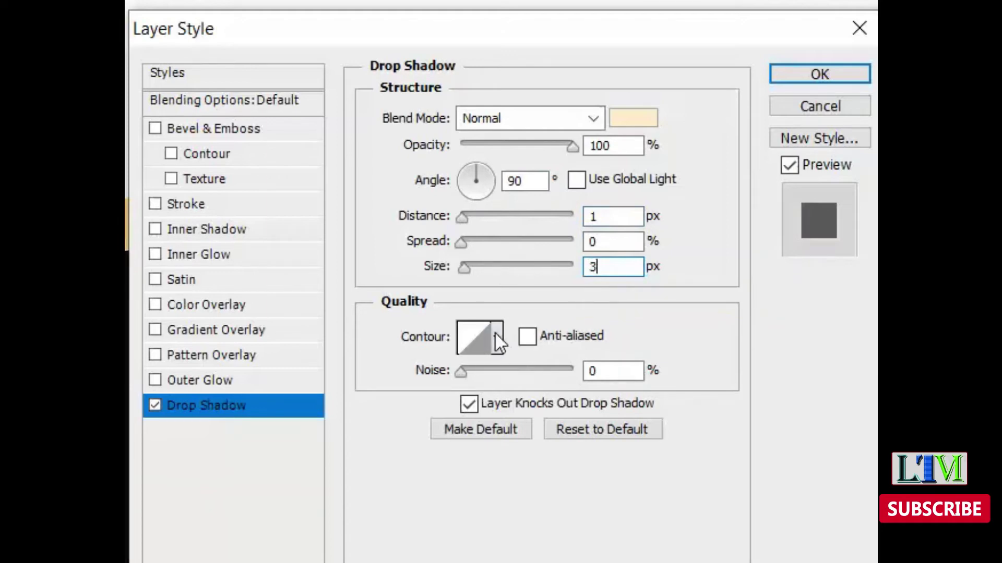
{"action": "left_click", "coordinate": [496, 334]}
{"action": "left_click", "coordinate": [373, 424]}
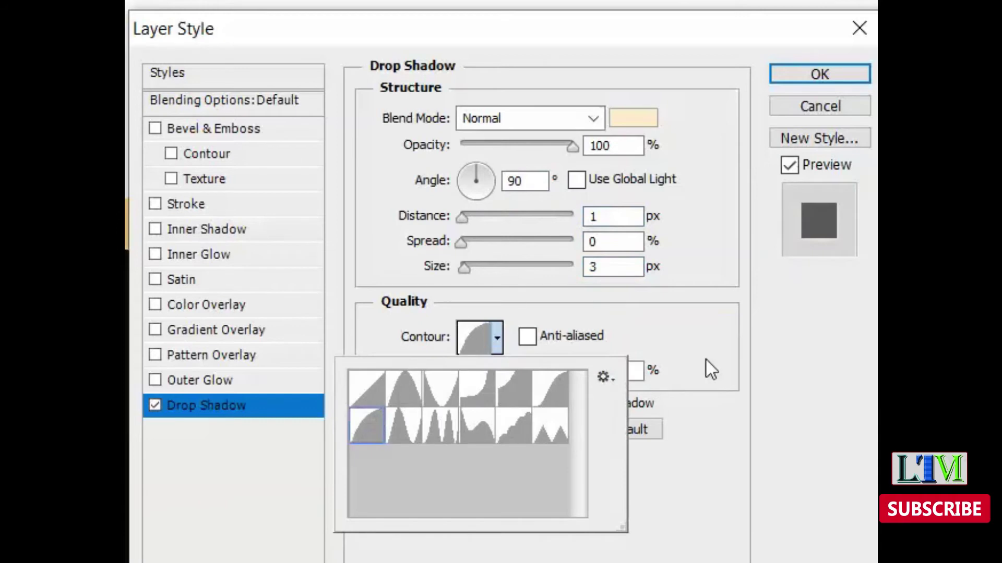
{"action": "left_click", "coordinate": [707, 344]}
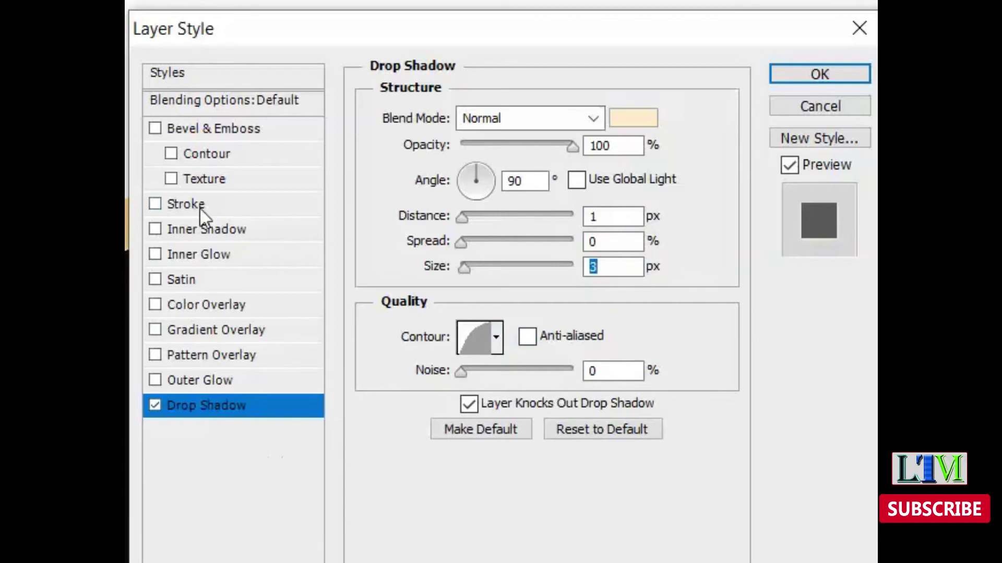
- Add a Normal-blend Inner Shadow to front-FACE coloured AF7D3A
{"action": "left_click", "coordinate": [202, 229]}
{"action": "left_click", "coordinate": [553, 118]}
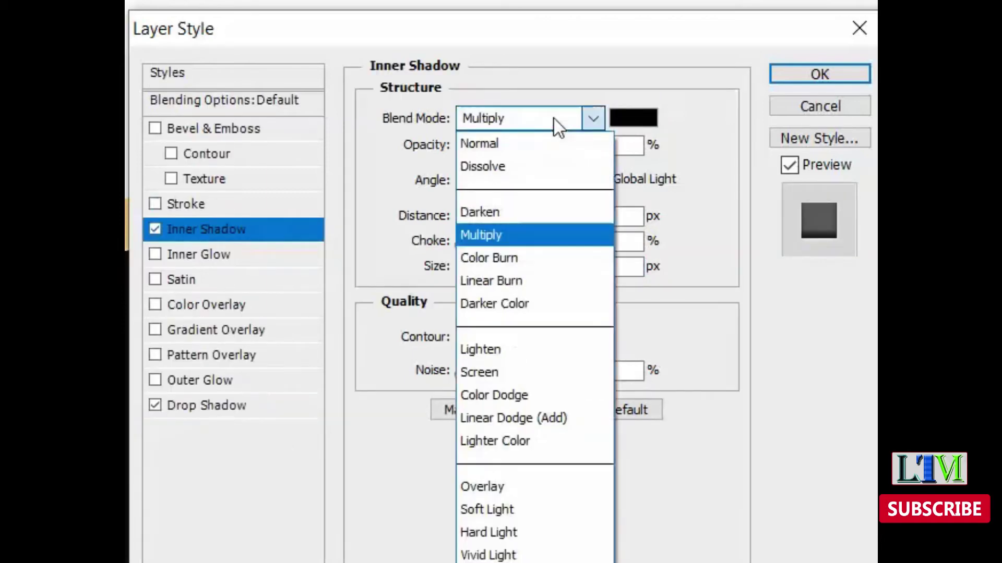
{"action": "left_click", "coordinate": [515, 142]}
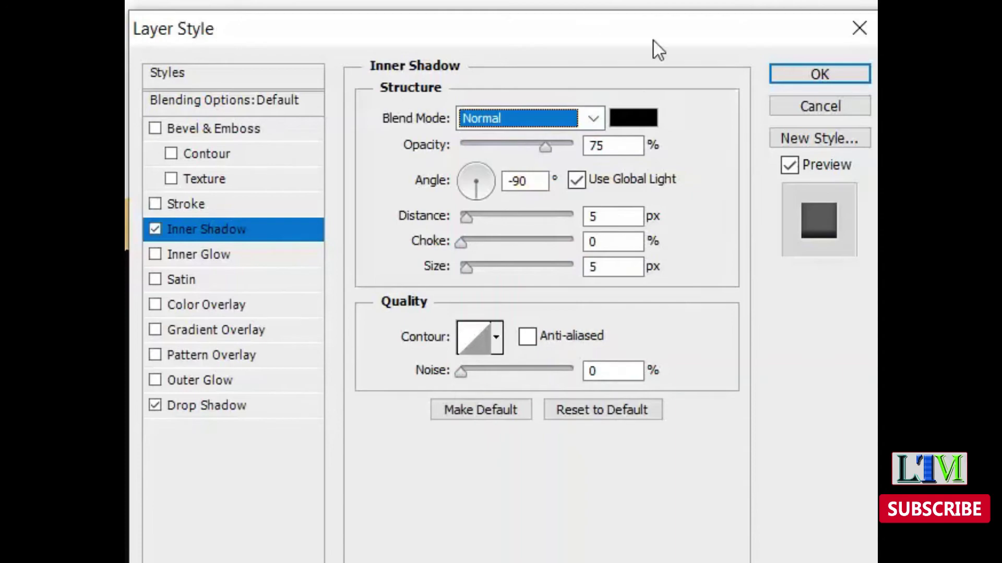
{"action": "left_click", "coordinate": [634, 119]}
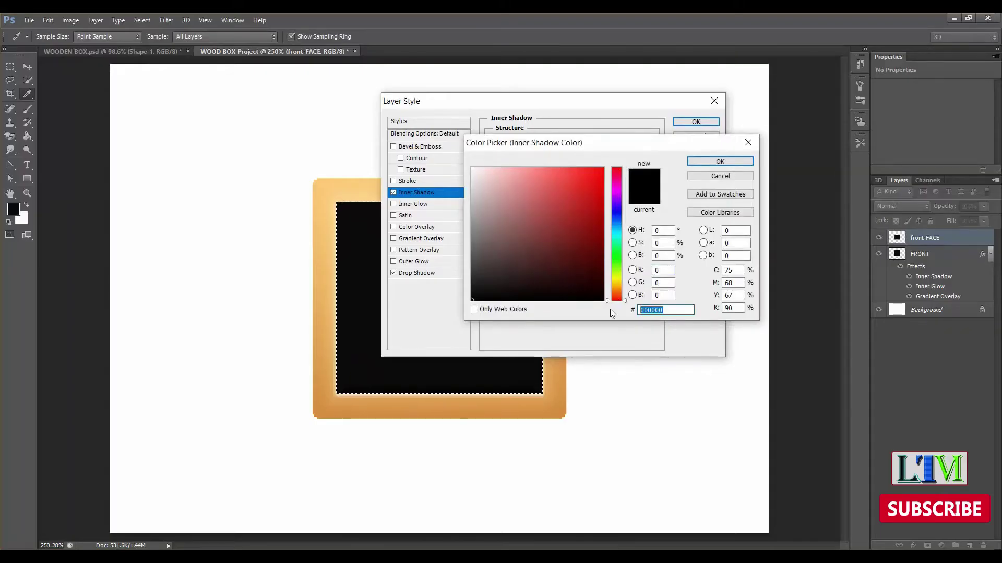
{"action": "type", "text": "A"}
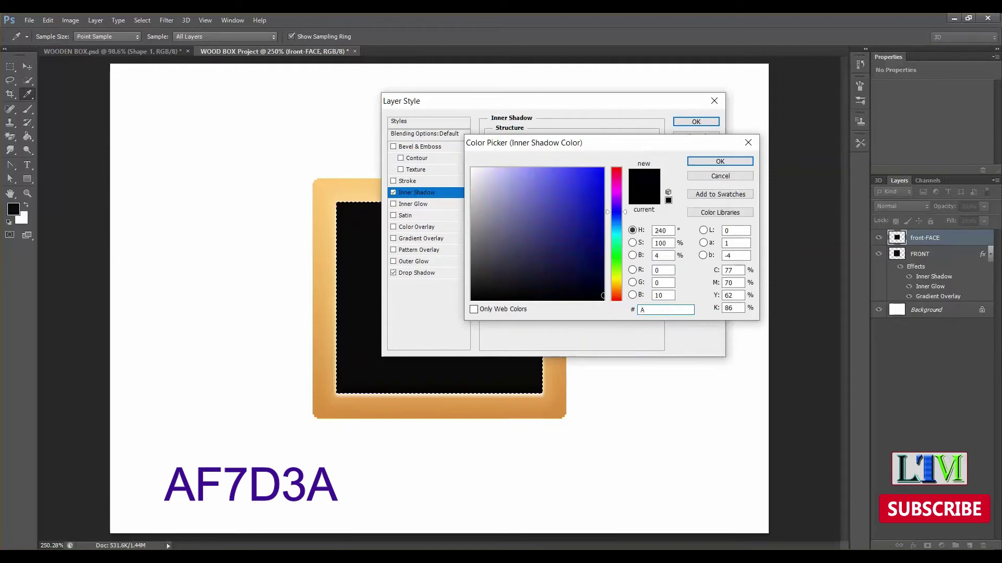
{"action": "type", "text": "F7"}
{"action": "type", "text": "D"}
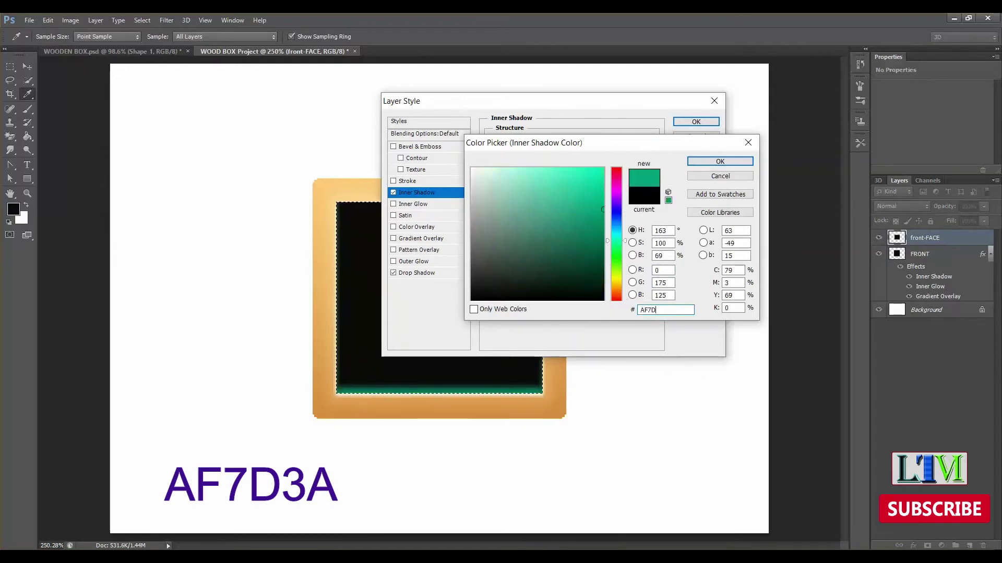
{"action": "type", "text": "3"}
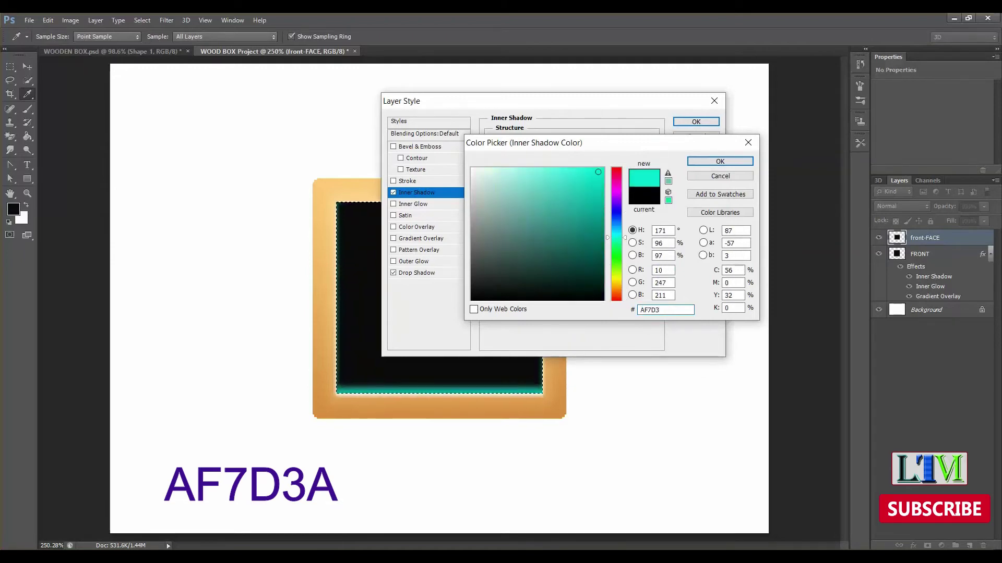
{"action": "type", "text": "A"}
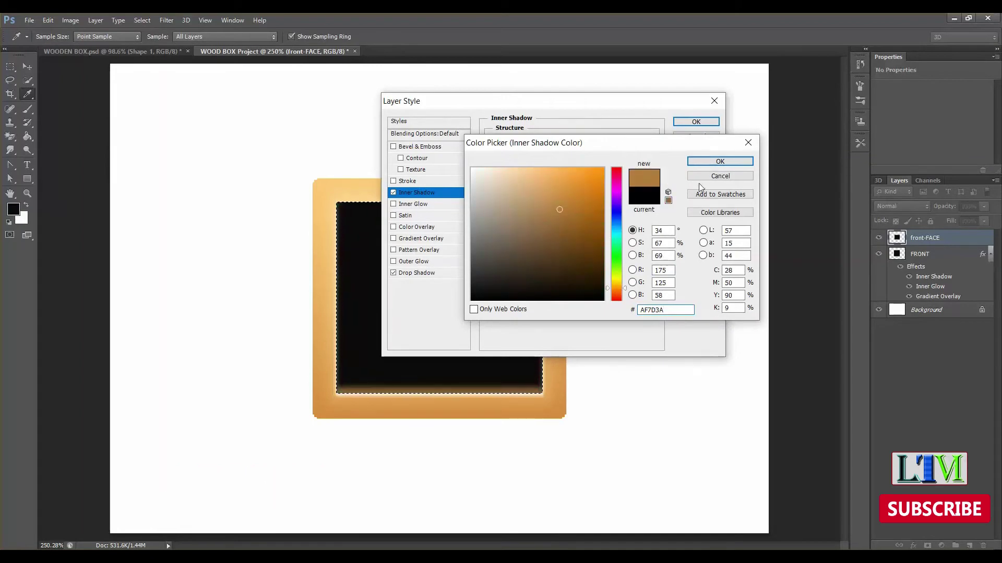
{"action": "left_click", "coordinate": [720, 161]}
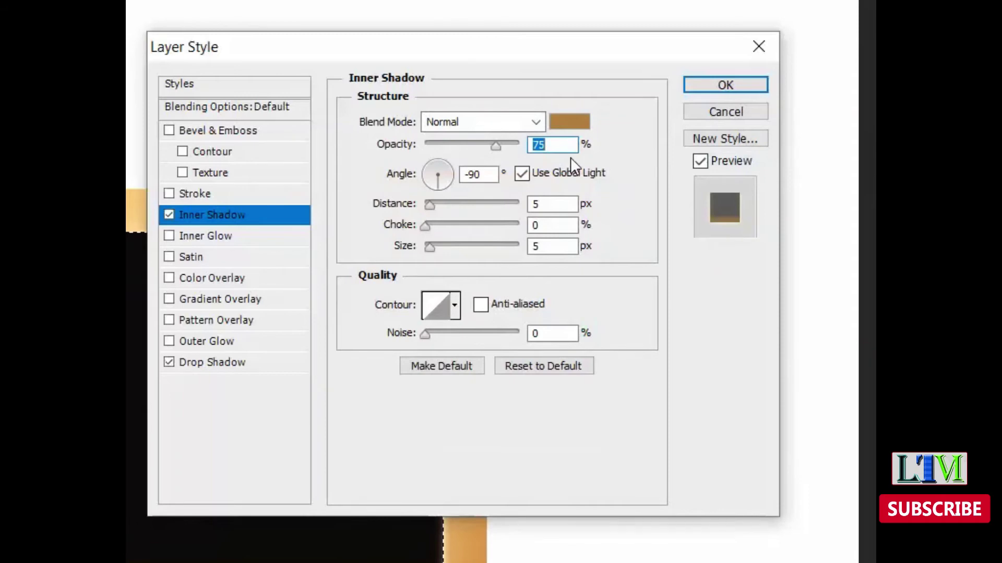
- Set the inner shadow to 100% opacity, 90° angle and 3 px distance, without global light
{"action": "type", "text": "100"}
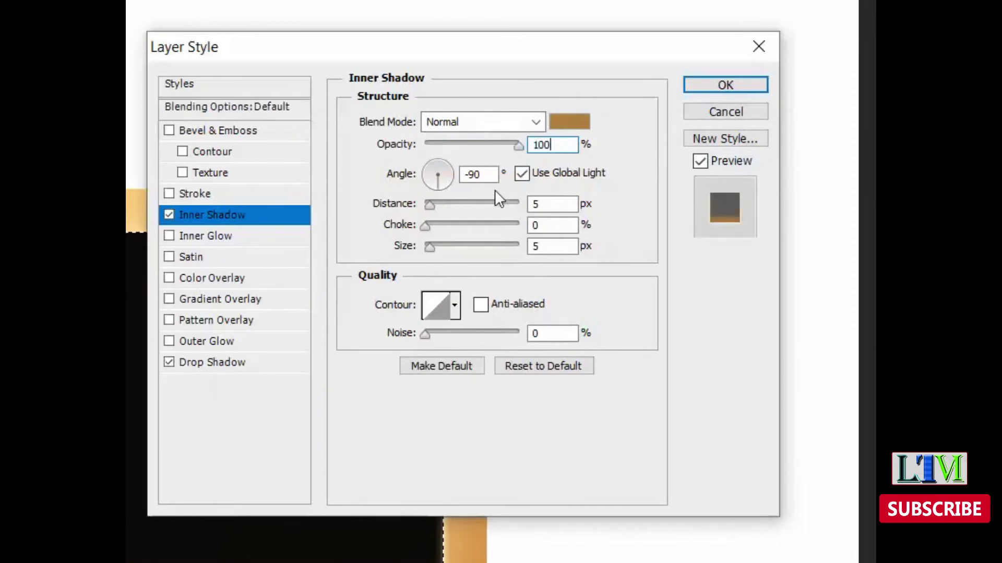
{"action": "left_click", "coordinate": [521, 173]}
{"action": "left_click_drag", "start_coordinate": [497, 178], "coordinate": [445, 178]}
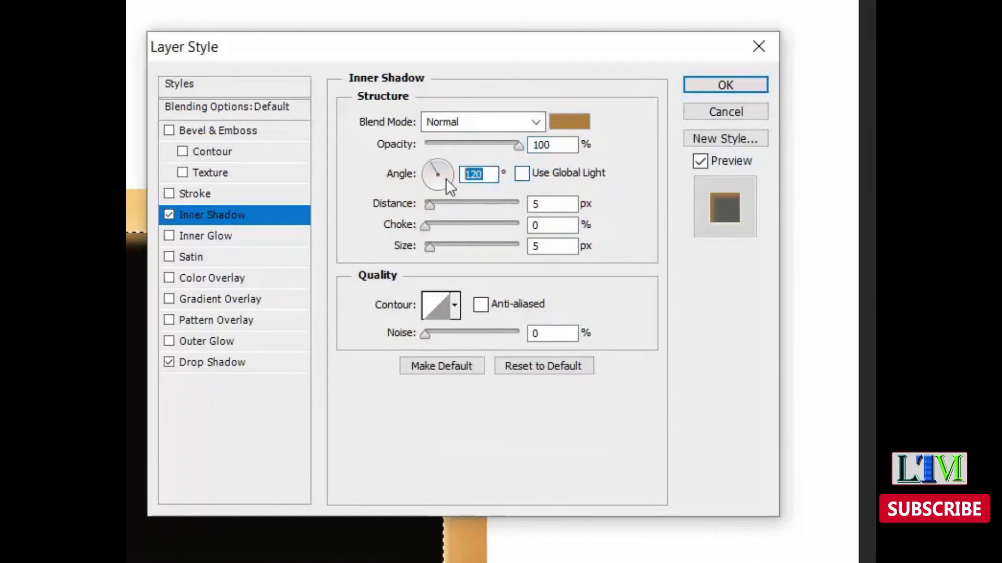
{"action": "type", "text": "90"}
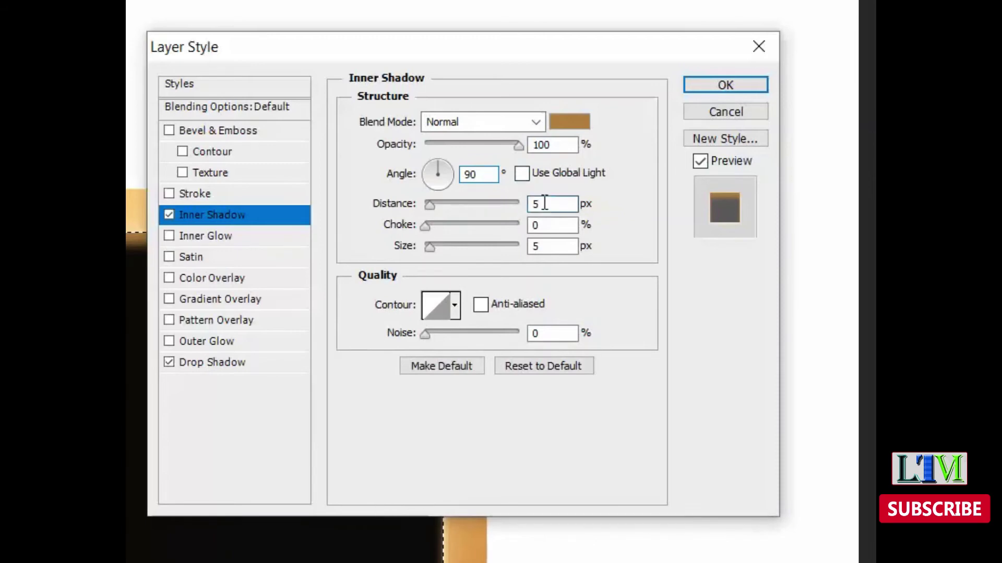
{"action": "left_click_drag", "start_coordinate": [544, 203], "coordinate": [505, 205]}
{"action": "type", "text": "3"}
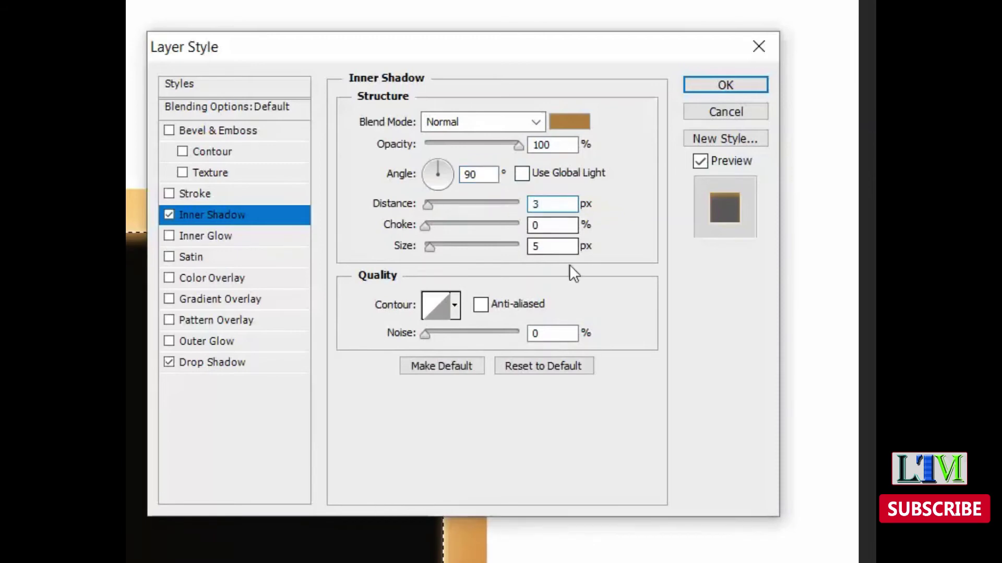
- Give the inner shadow a 4 px size and rounded contour, and enable Gradient Overlay
{"action": "double_click", "coordinate": [537, 246]}
{"action": "type", "text": "4"}
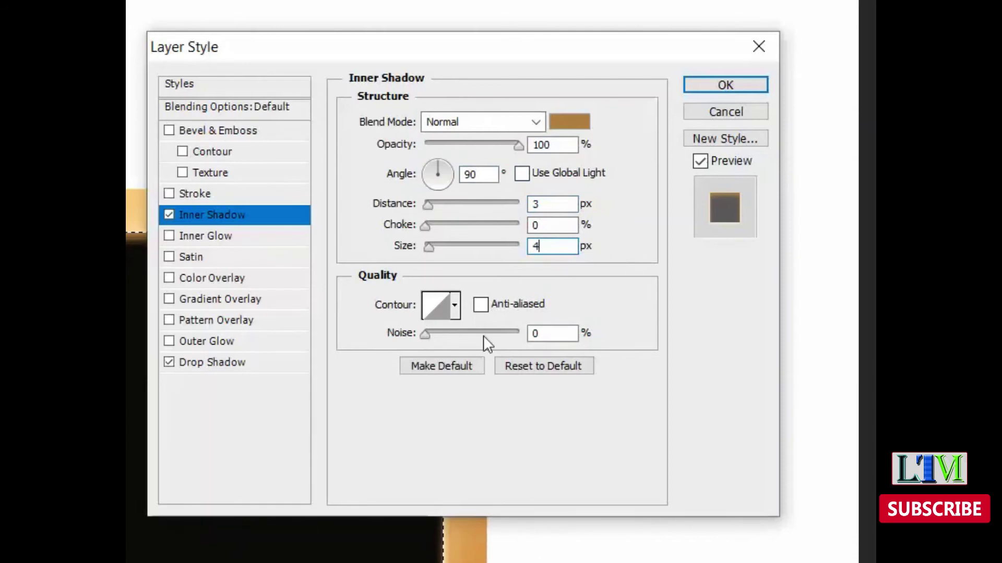
{"action": "left_click", "coordinate": [453, 303]}
{"action": "left_click", "coordinate": [339, 382]}
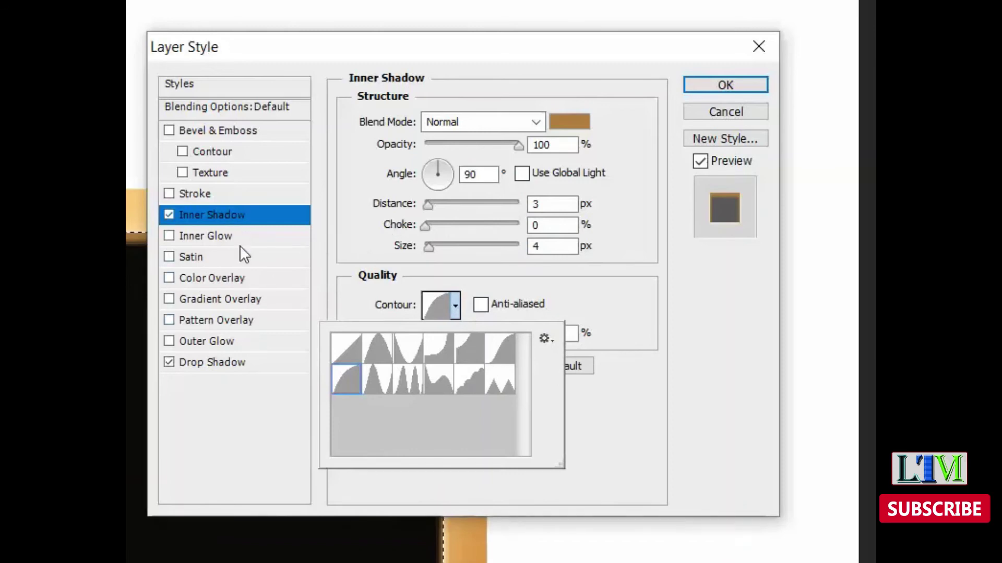
{"action": "left_click", "coordinate": [234, 300]}
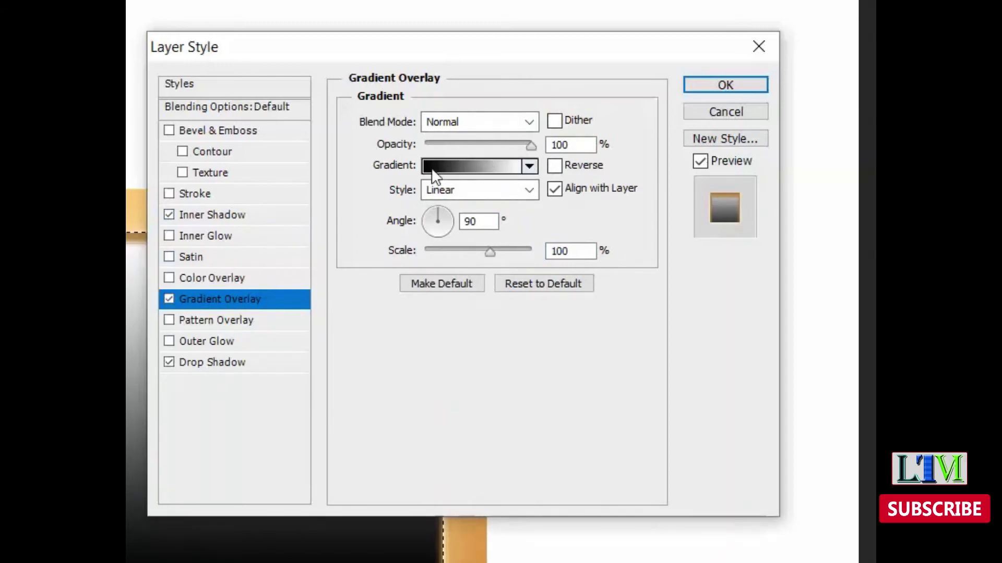
- Open the Gradient Editor from the Gradient Overlay's gradient swatch
{"action": "left_click", "coordinate": [466, 166]}
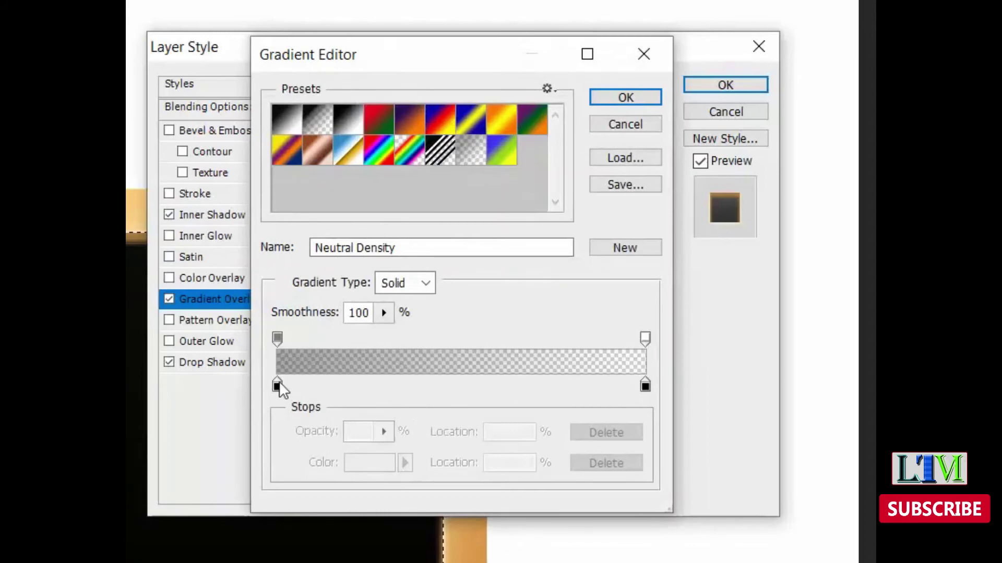
- Start from the Foreground to Background preset and set the left stop to DEA858
{"action": "left_click", "coordinate": [278, 386]}
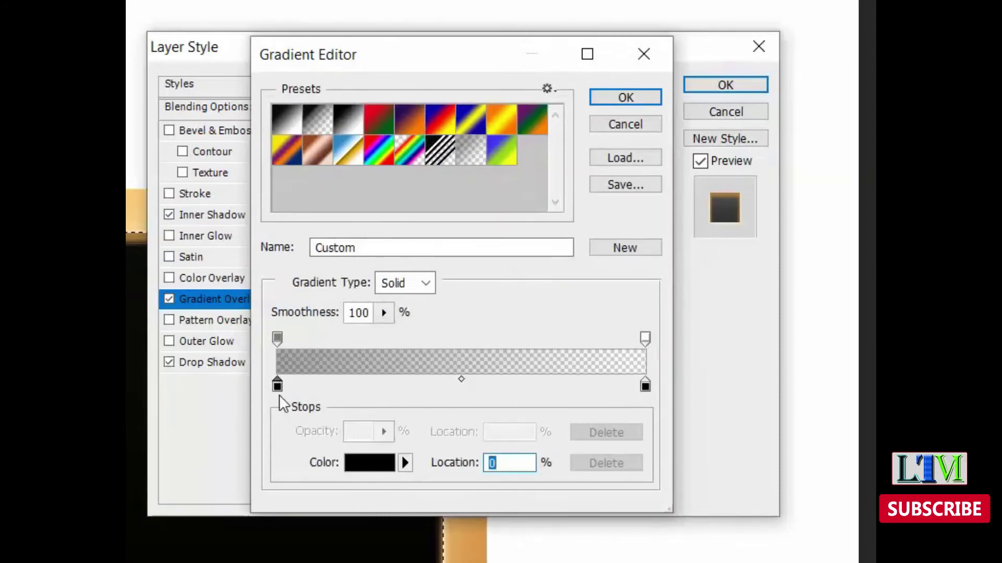
{"action": "left_click", "coordinate": [291, 123]}
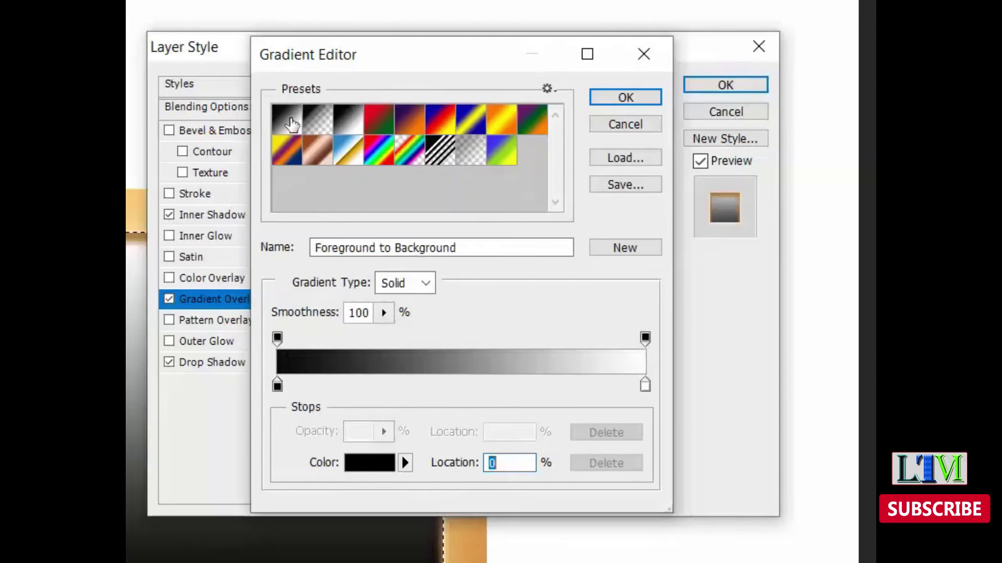
{"action": "double_click", "coordinate": [277, 386]}
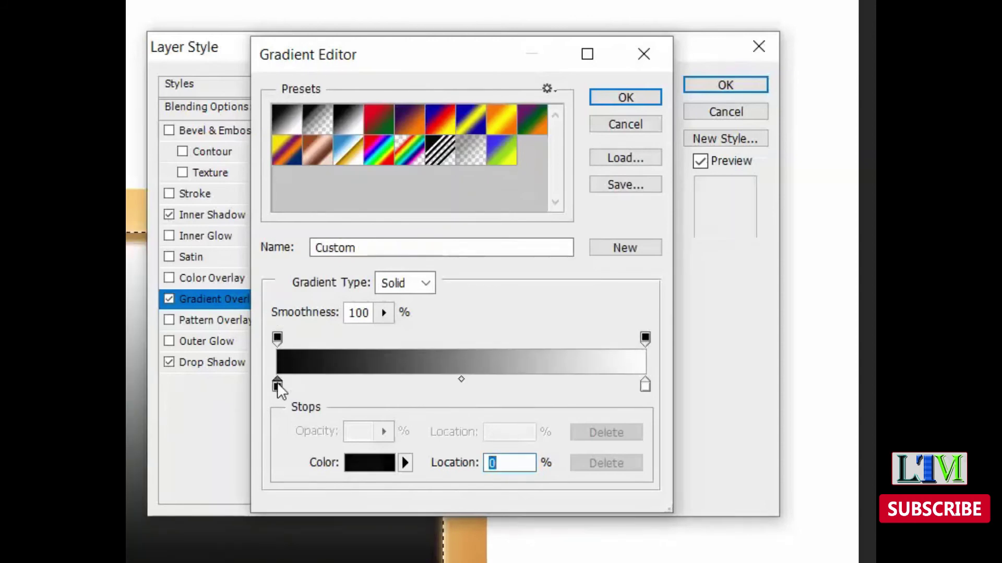
{"action": "double_click", "coordinate": [671, 432]}
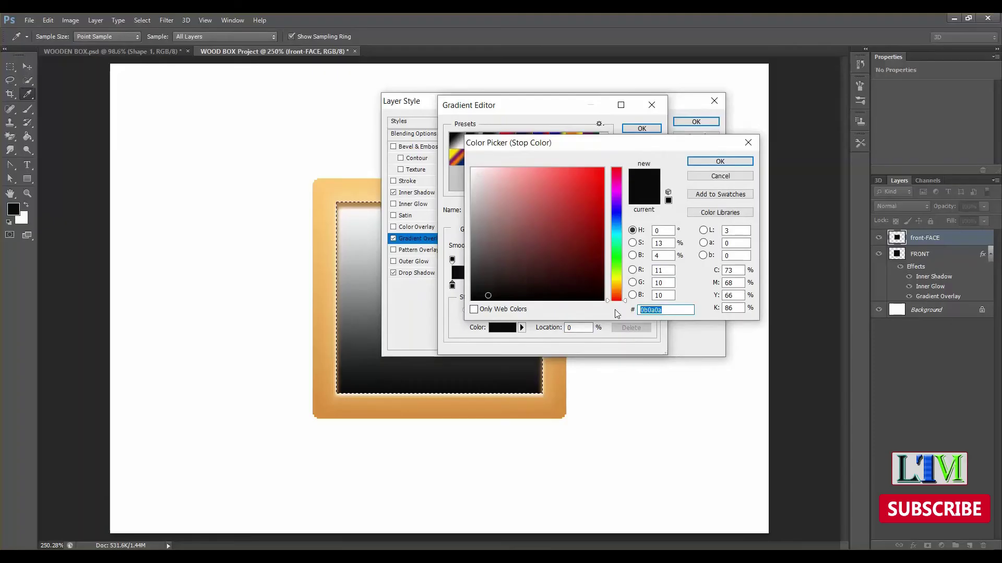
{"action": "type", "text": "DEA"}
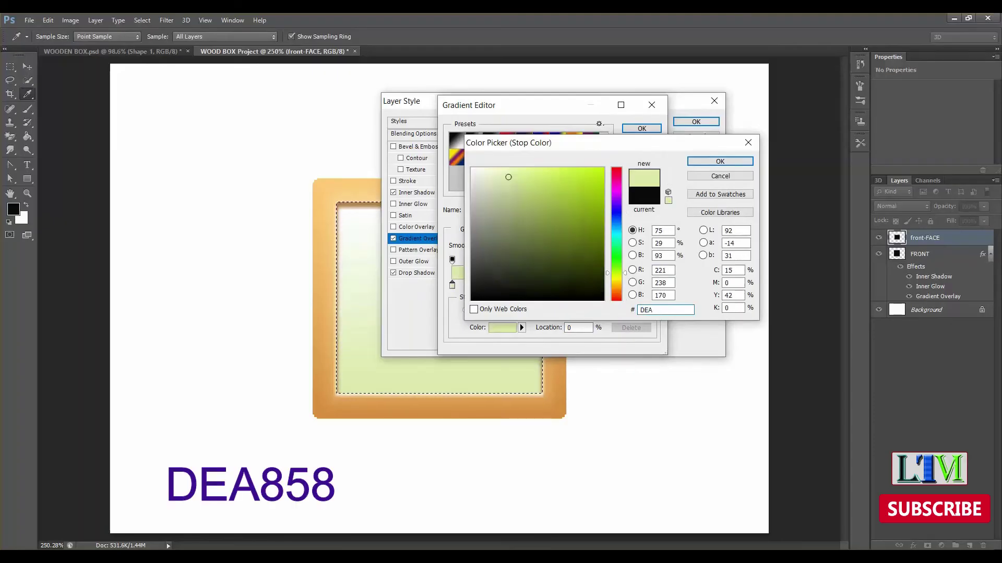
{"action": "type", "text": "858"}
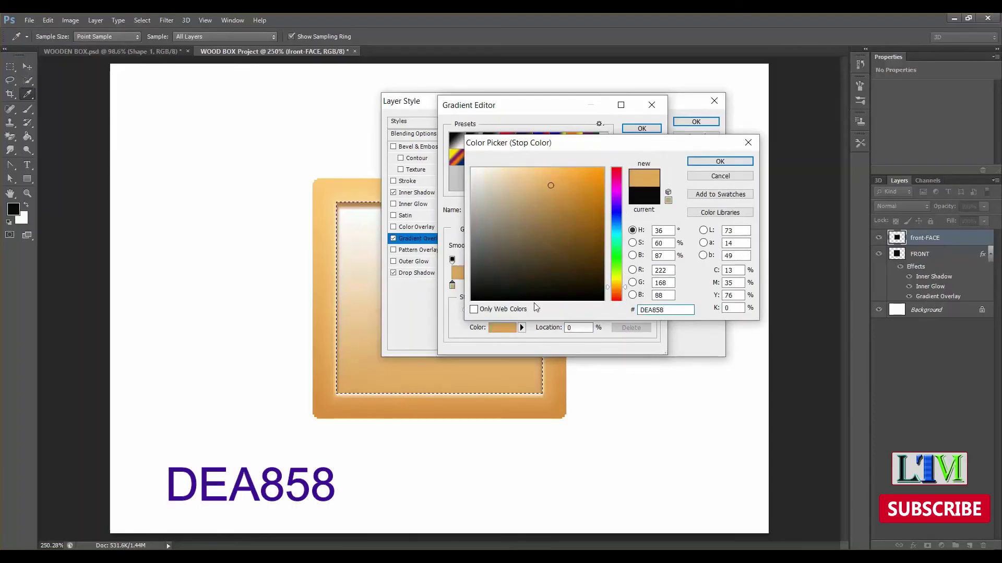
{"action": "left_click", "coordinate": [737, 163]}
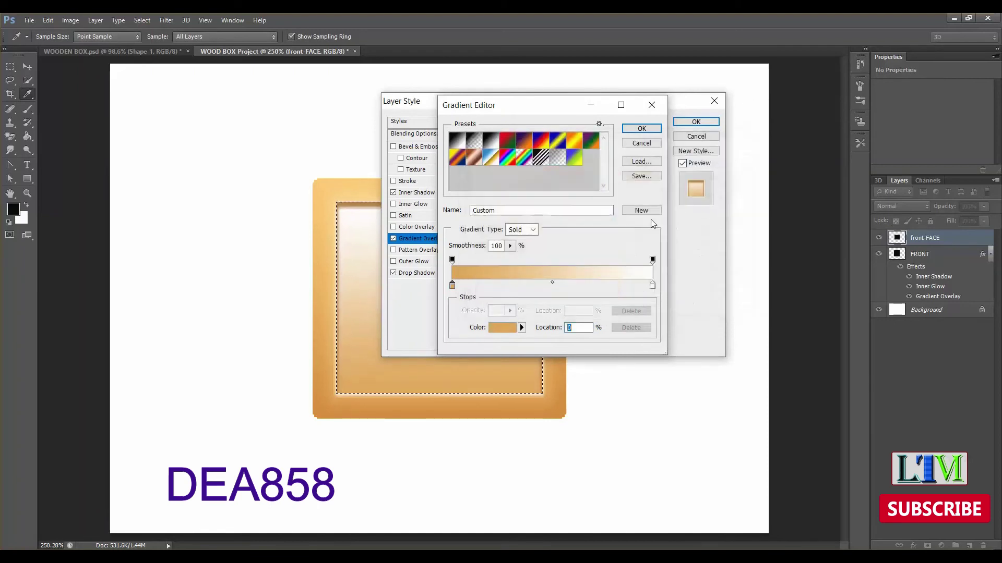
- Set the right stop to FEDE97, then accept the gradient and the layer style
{"action": "double_click", "coordinate": [653, 286]}
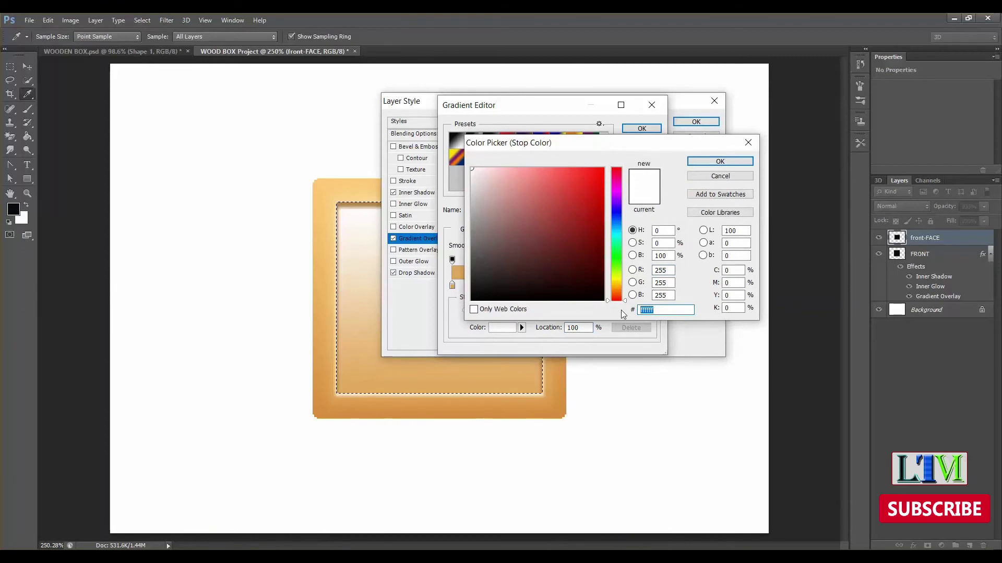
{"action": "type", "text": "FEDE"}
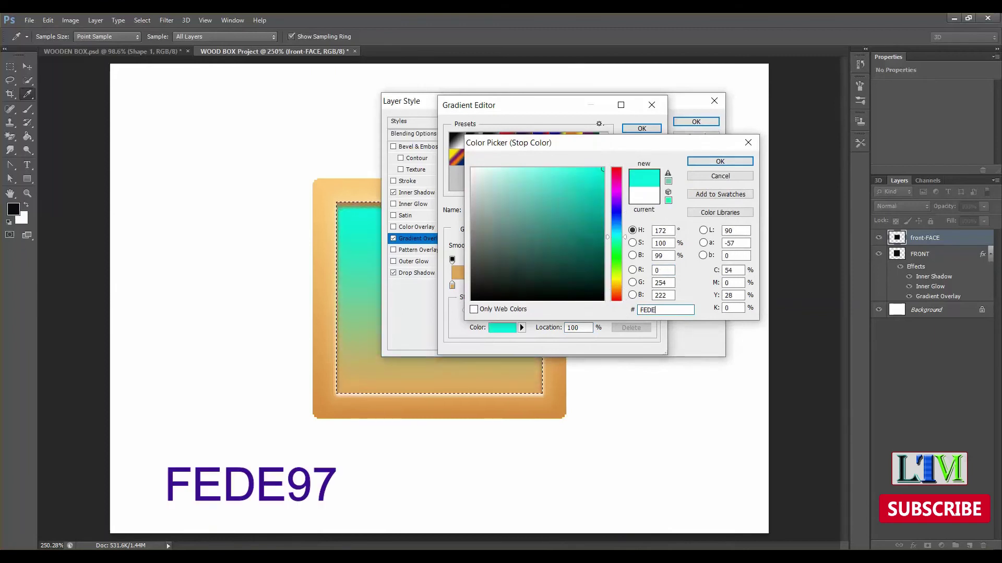
{"action": "type", "text": "97"}
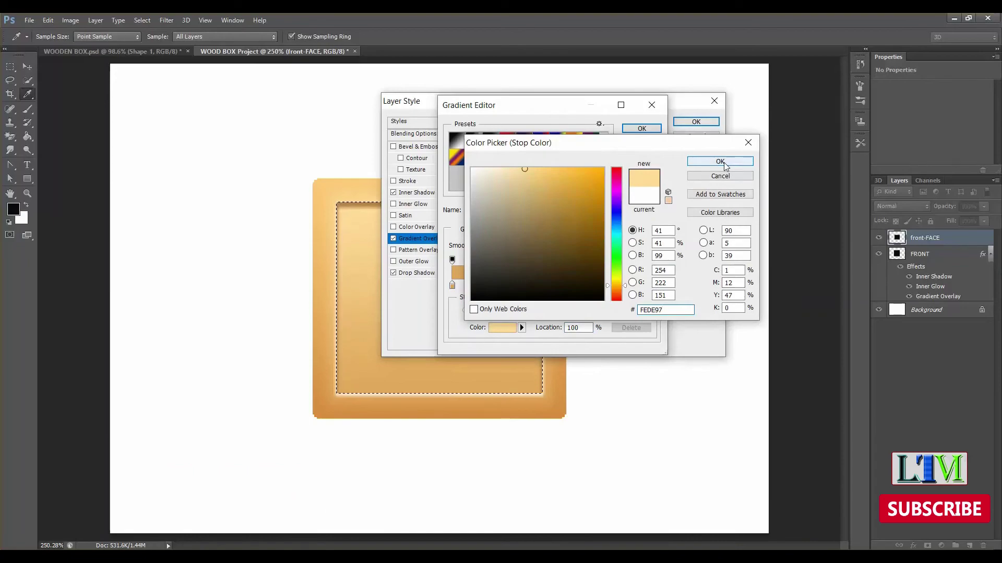
{"action": "left_click", "coordinate": [722, 162]}
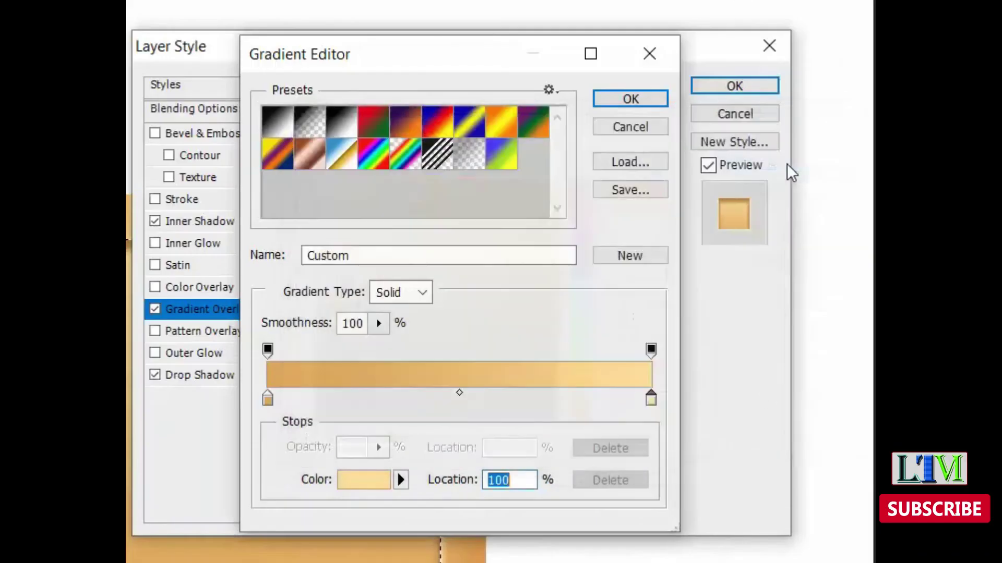
{"action": "left_click", "coordinate": [630, 105]}
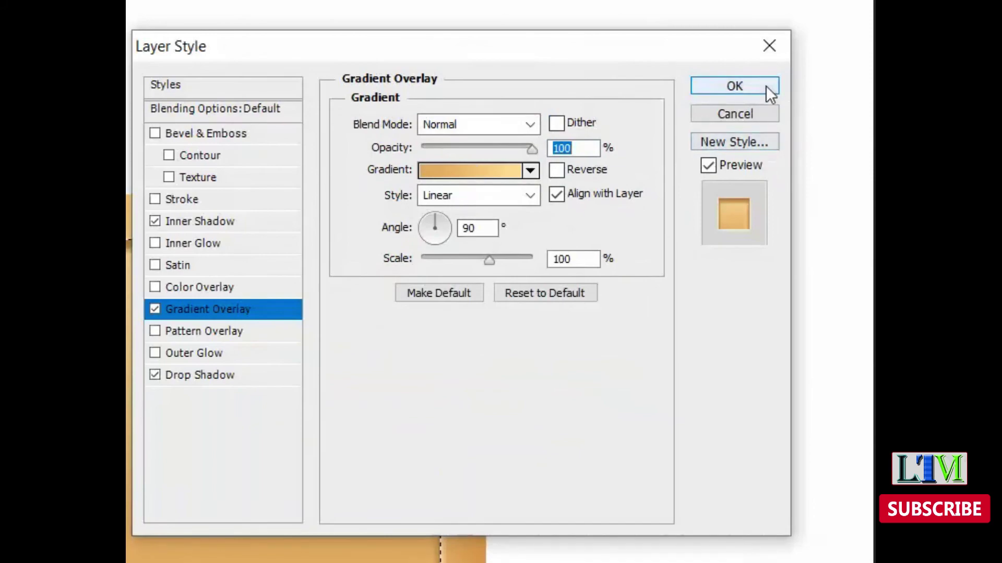
{"action": "left_click", "coordinate": [766, 86]}
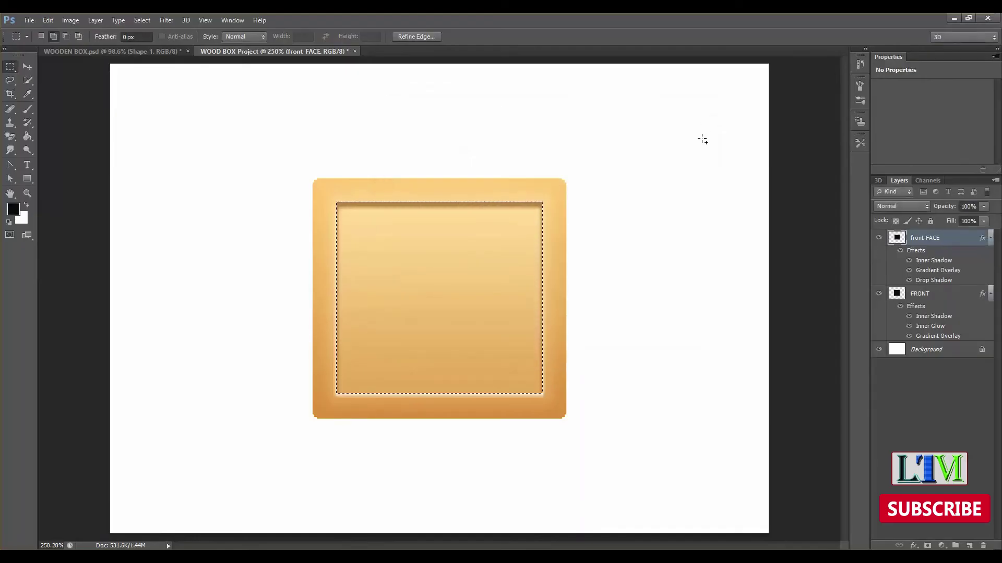
- Deselect the inner panel with Ctrl+D and switch to the Move tool
{"action": "key", "text": "ctrl+d"}
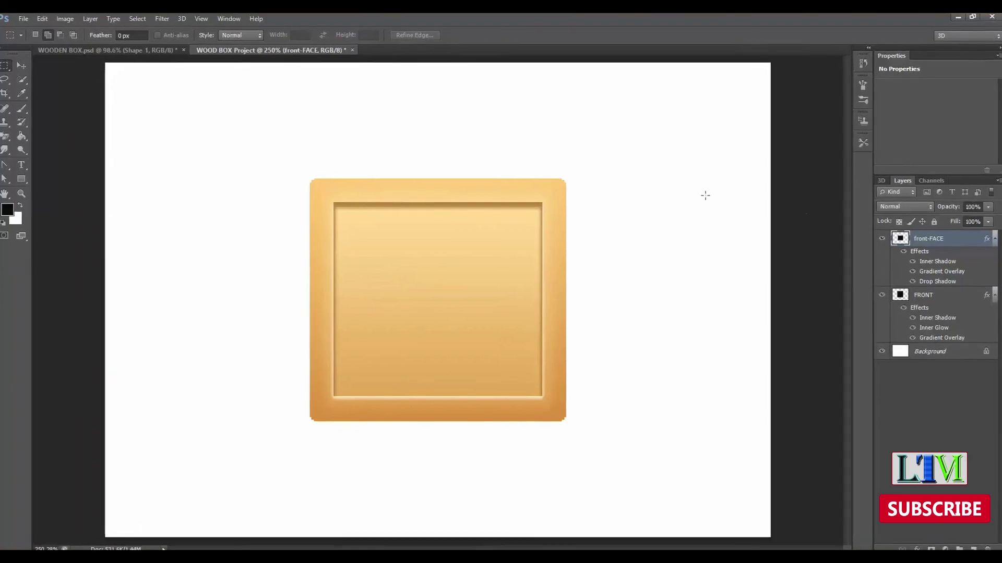
{"action": "left_click", "coordinate": [1, 64]}
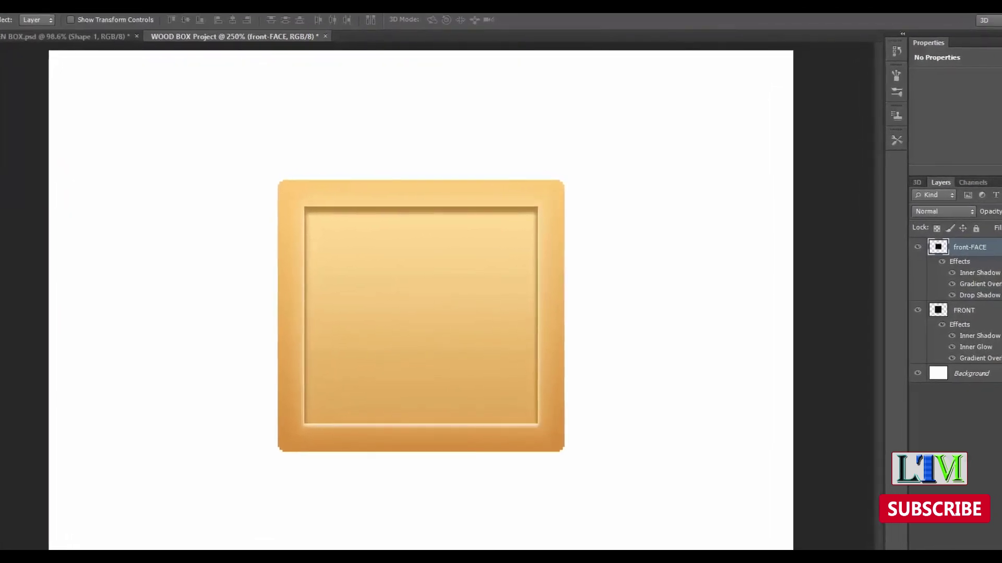
- Reopen front-FACE's layer style and change the Gradient Overlay scale to 135%
{"action": "double_click", "coordinate": [971, 246]}
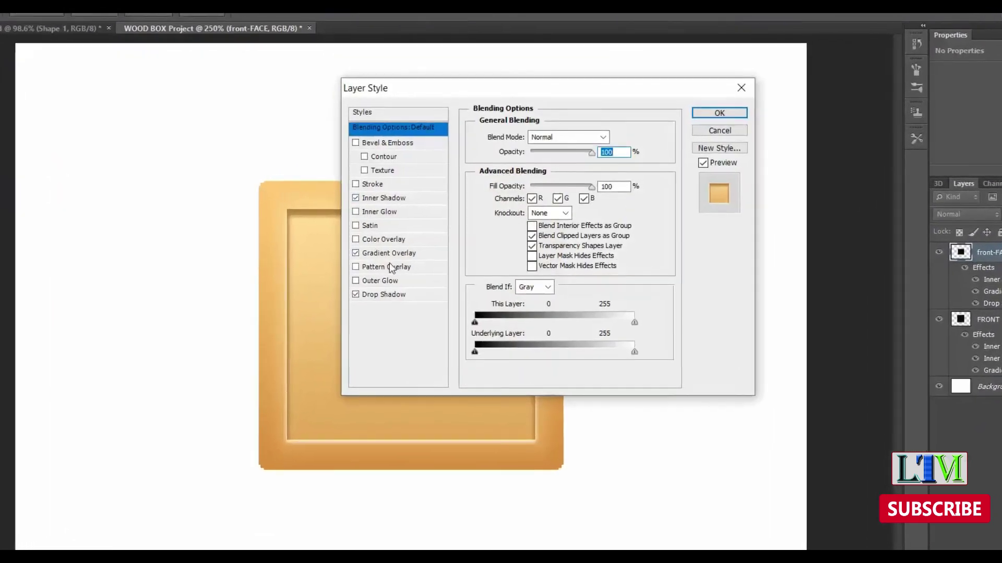
{"action": "left_click", "coordinate": [384, 257]}
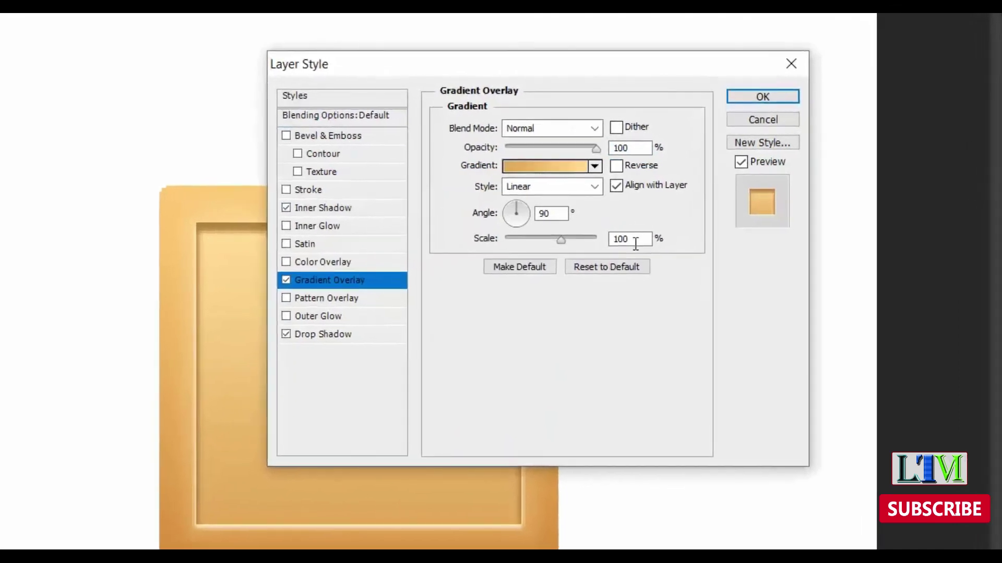
{"action": "double_click", "coordinate": [635, 243]}
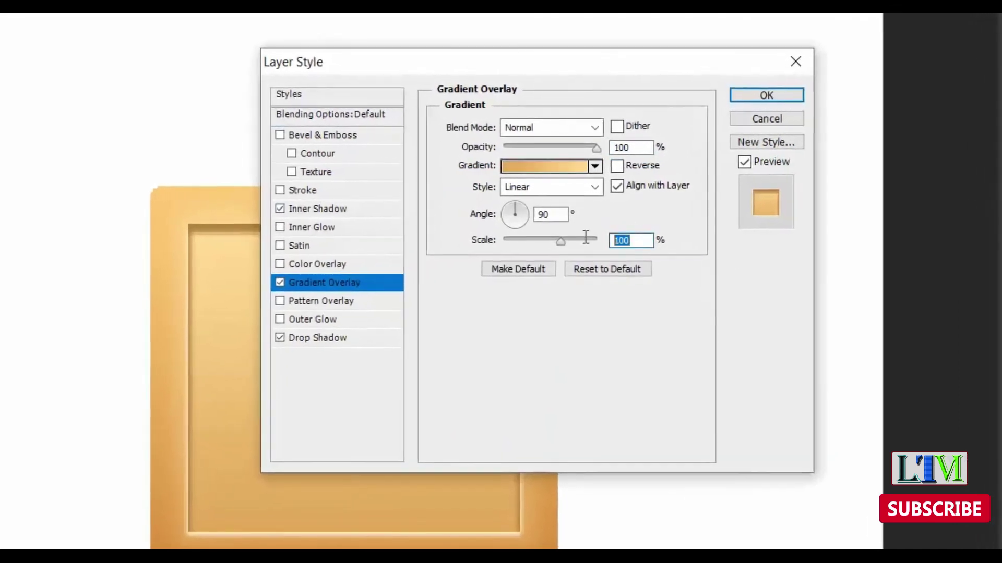
{"action": "type", "text": "135"}
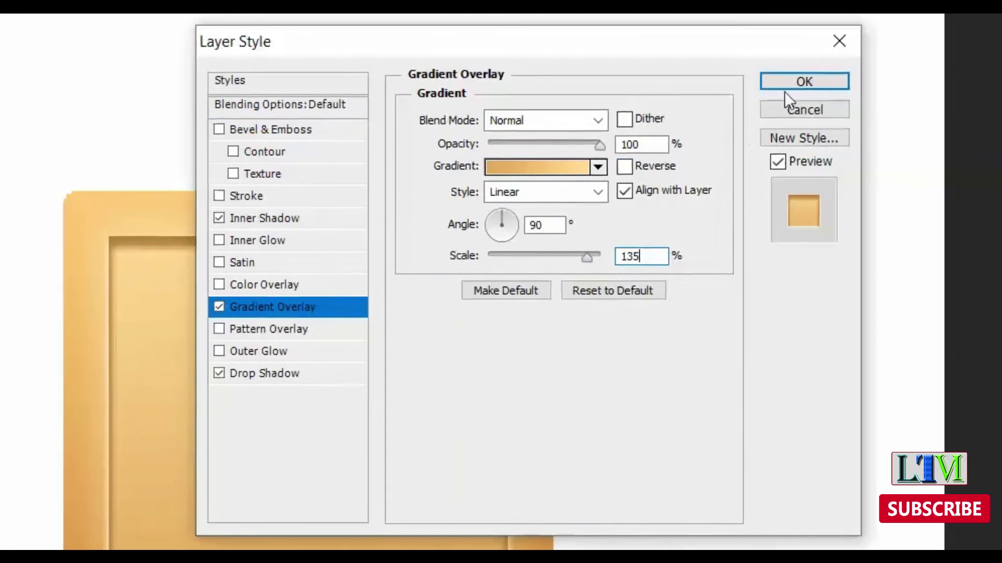
{"action": "left_click", "coordinate": [801, 84]}
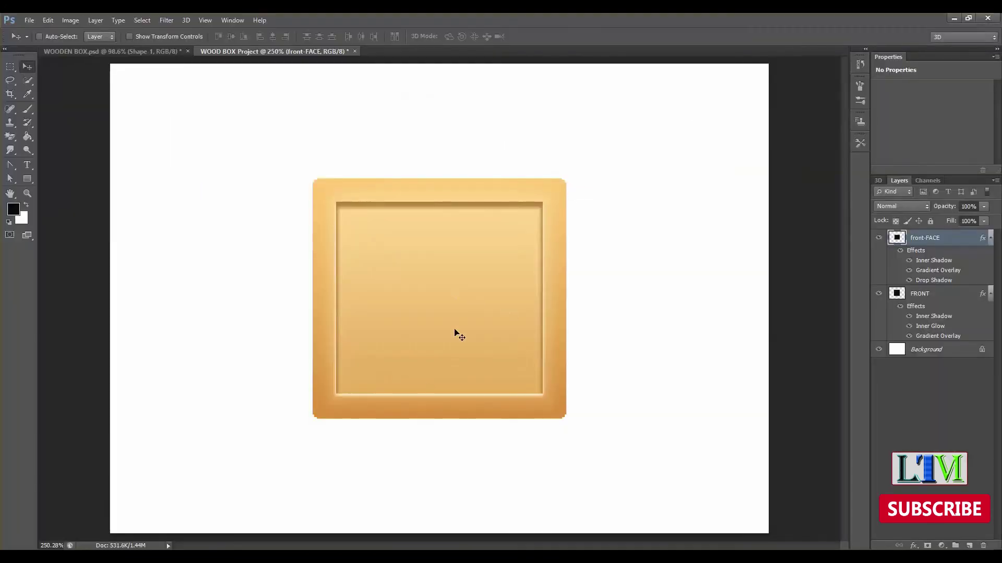